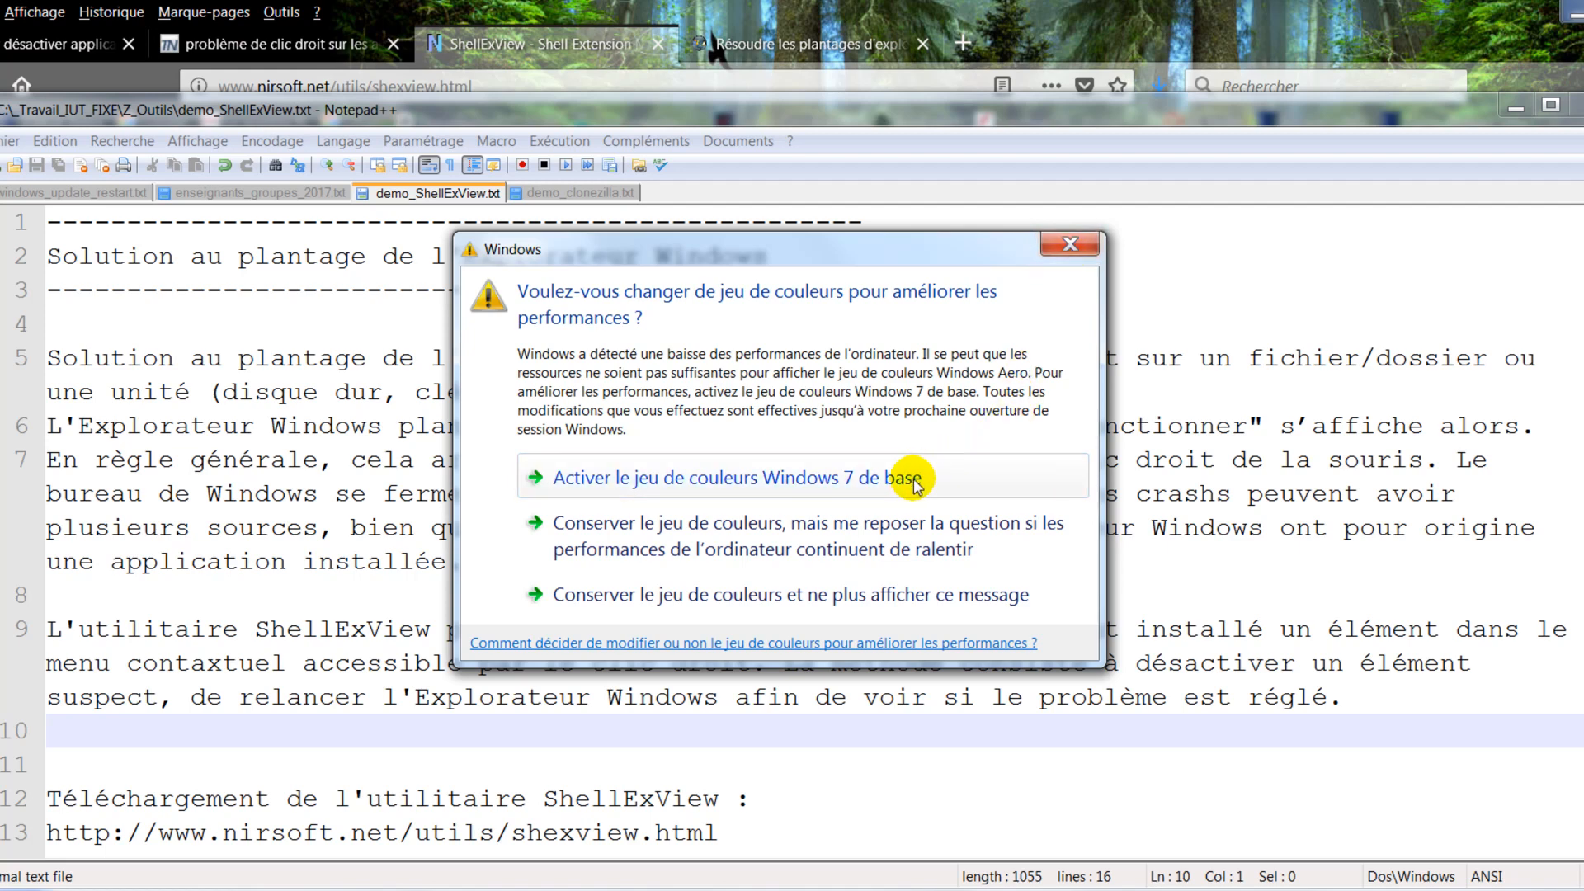
- Dismiss the colour scheme prompt, correct "contaxtuel" to "contextuel" in line 9 and save the text file
click(1069, 244)
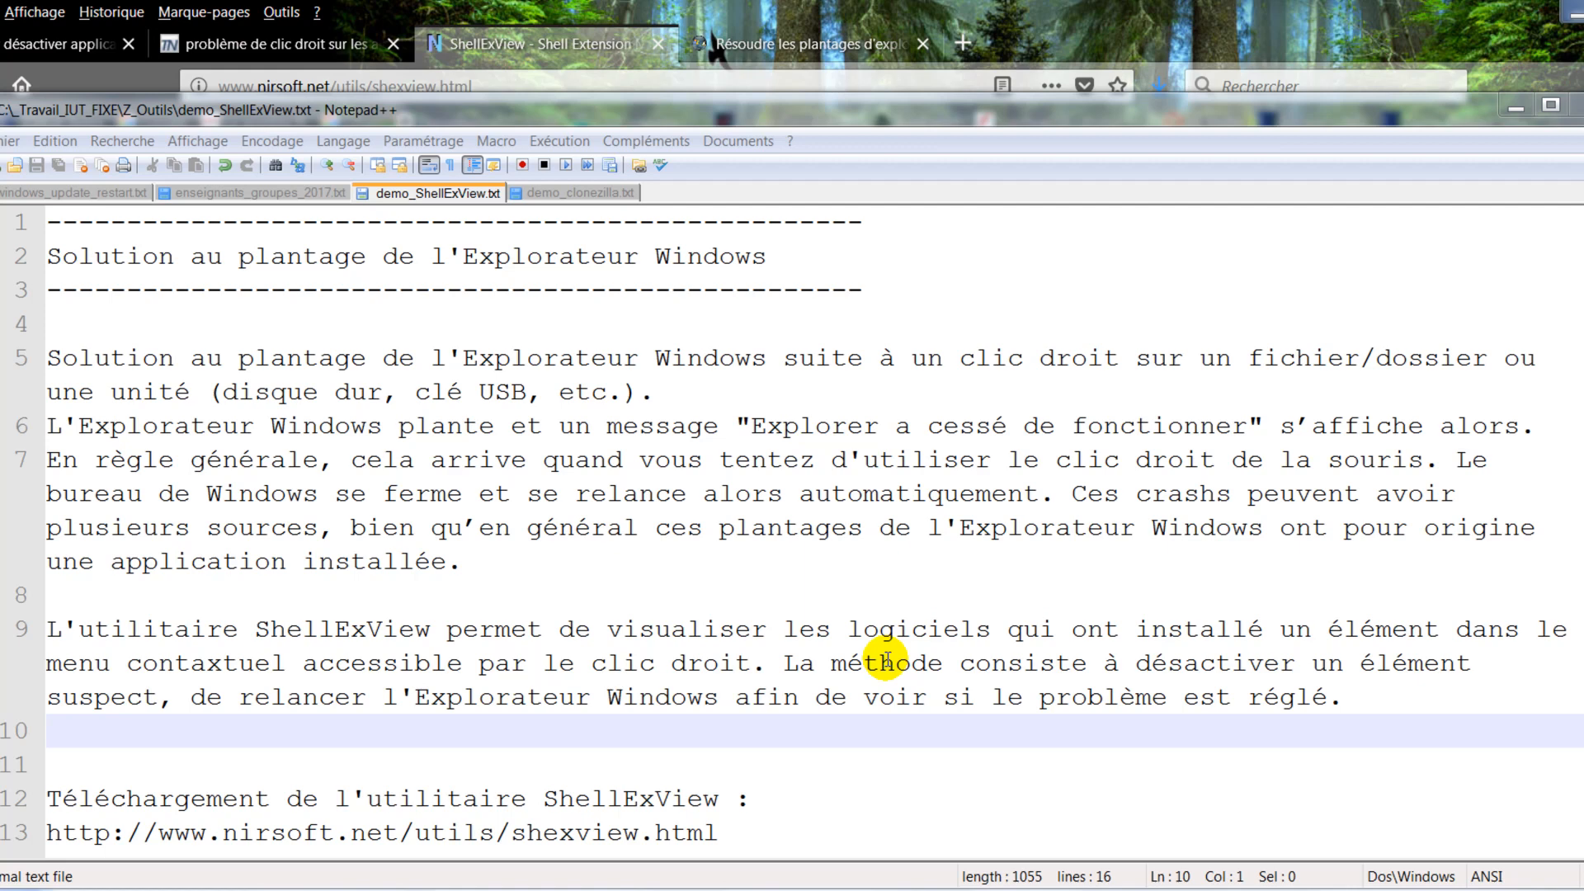
click(207, 665)
click(265, 628)
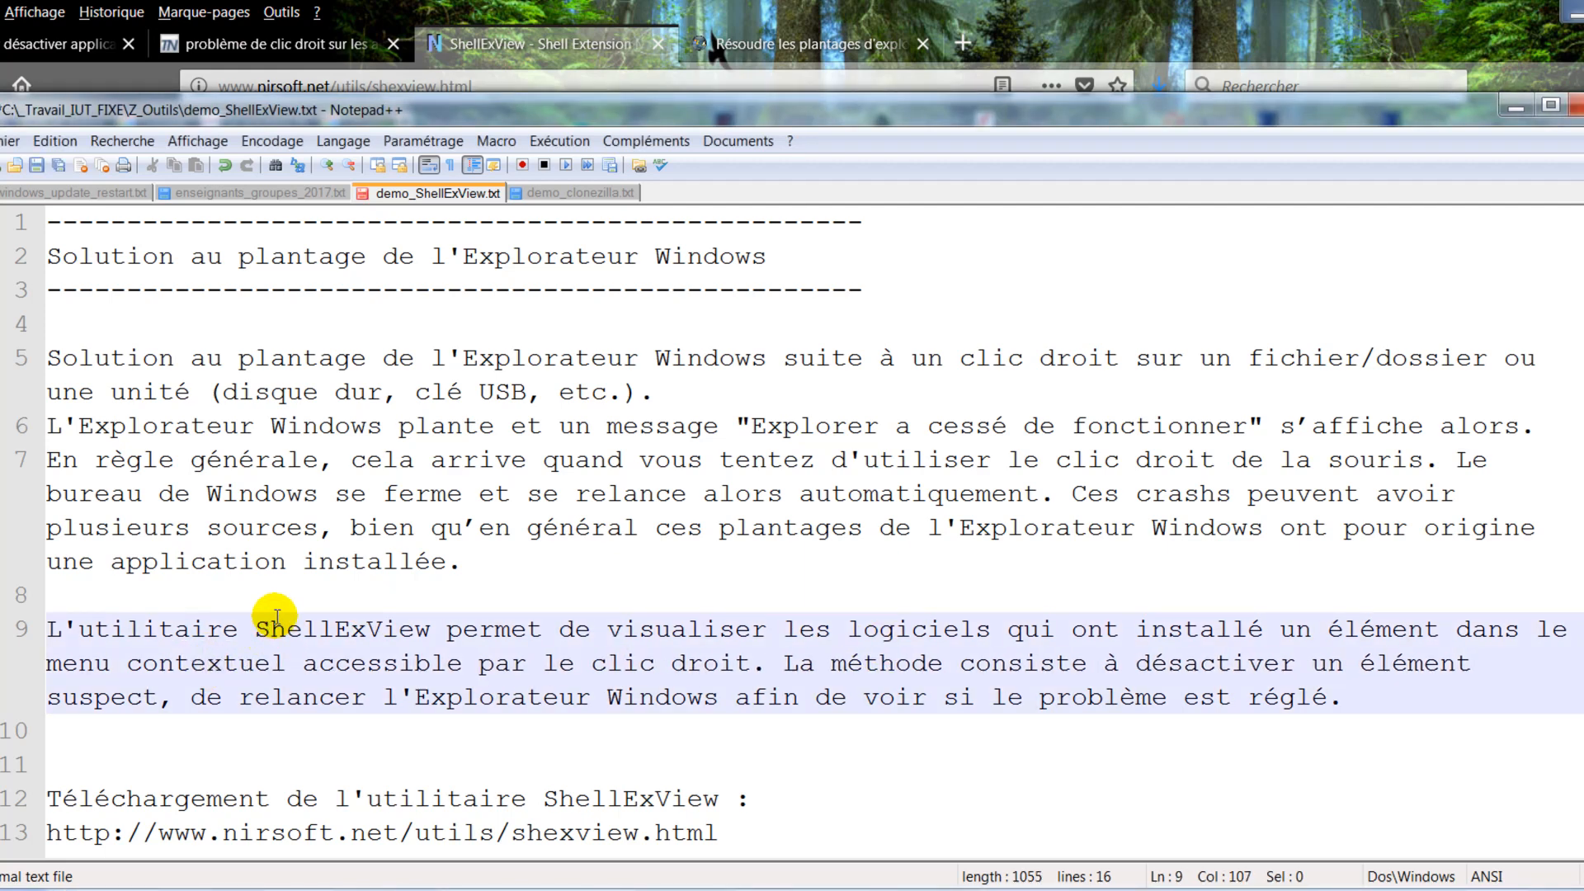
click(37, 164)
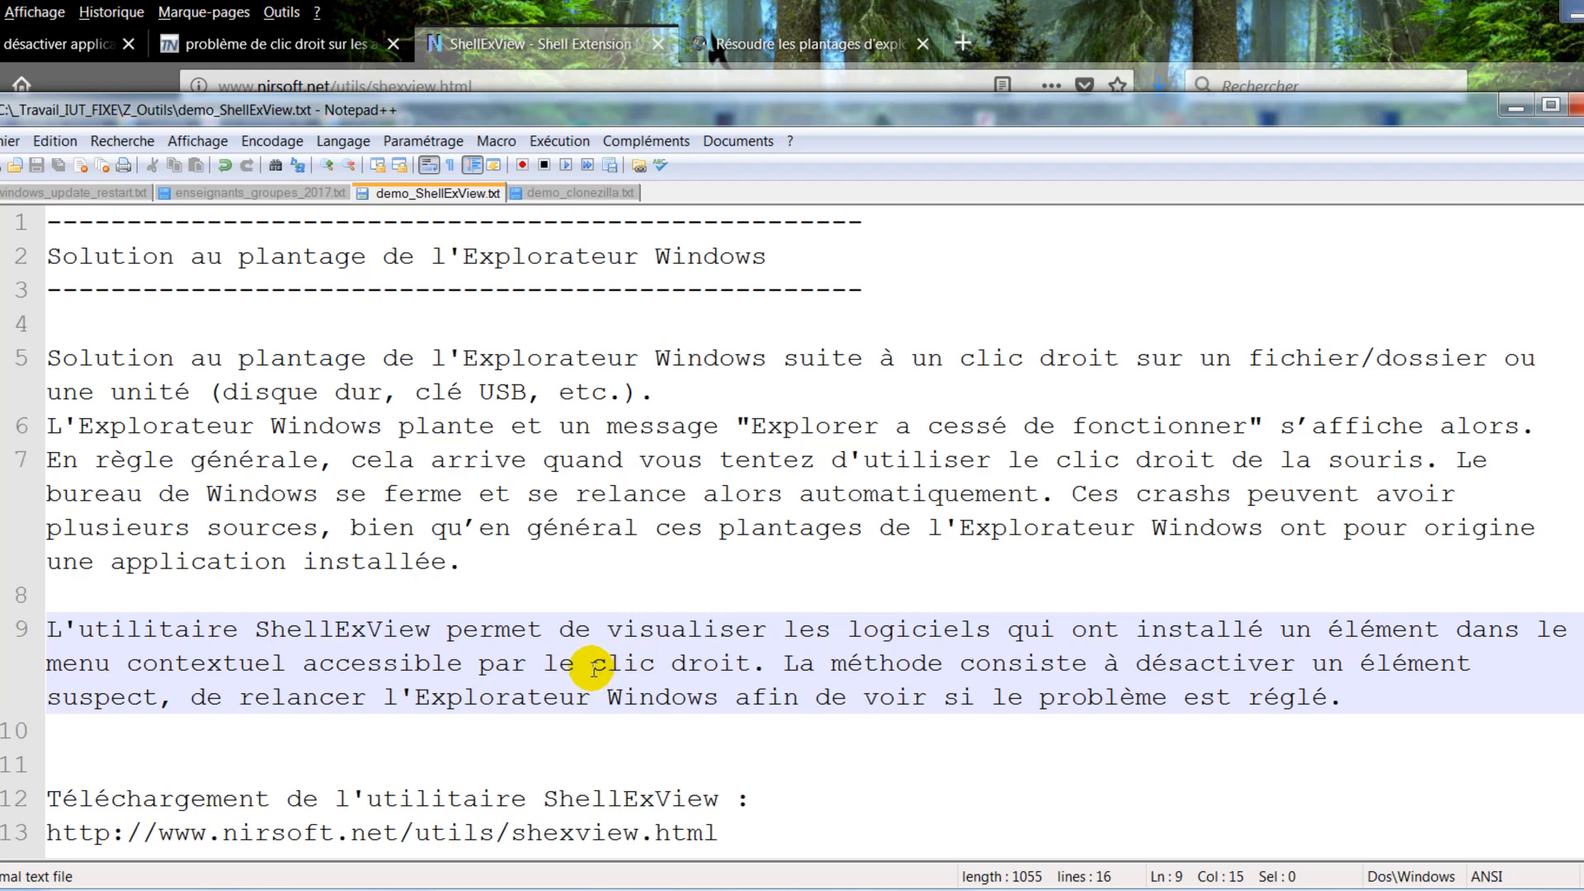
click(621, 760)
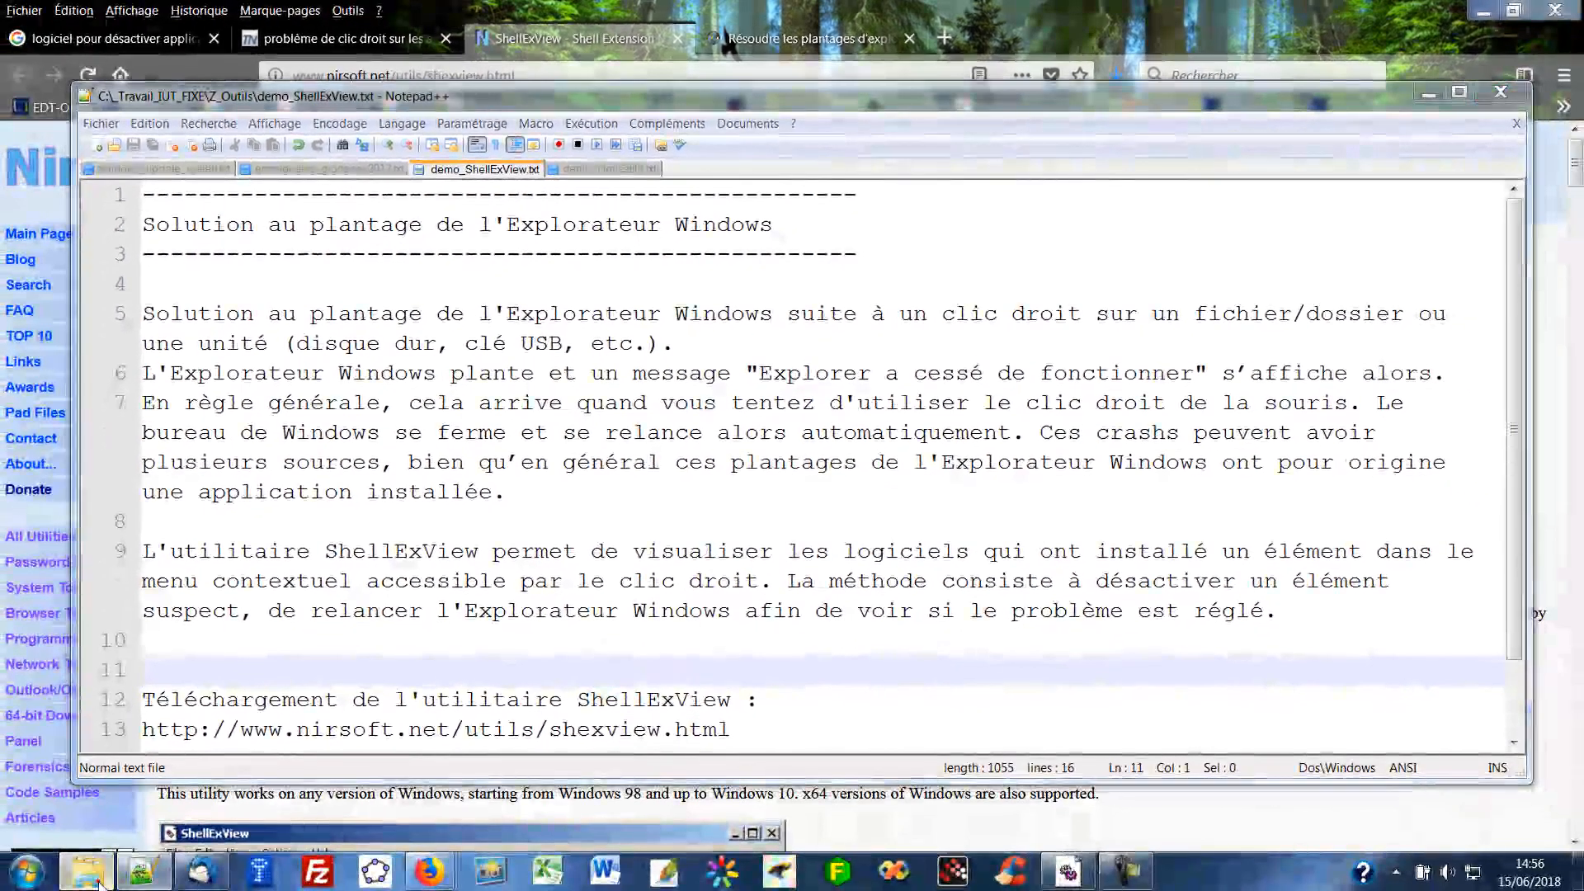
- Switch to Windows Explorer and open the shexview-x64 folder inside _A_Temp_Telechargements on drive C:
click(98, 881)
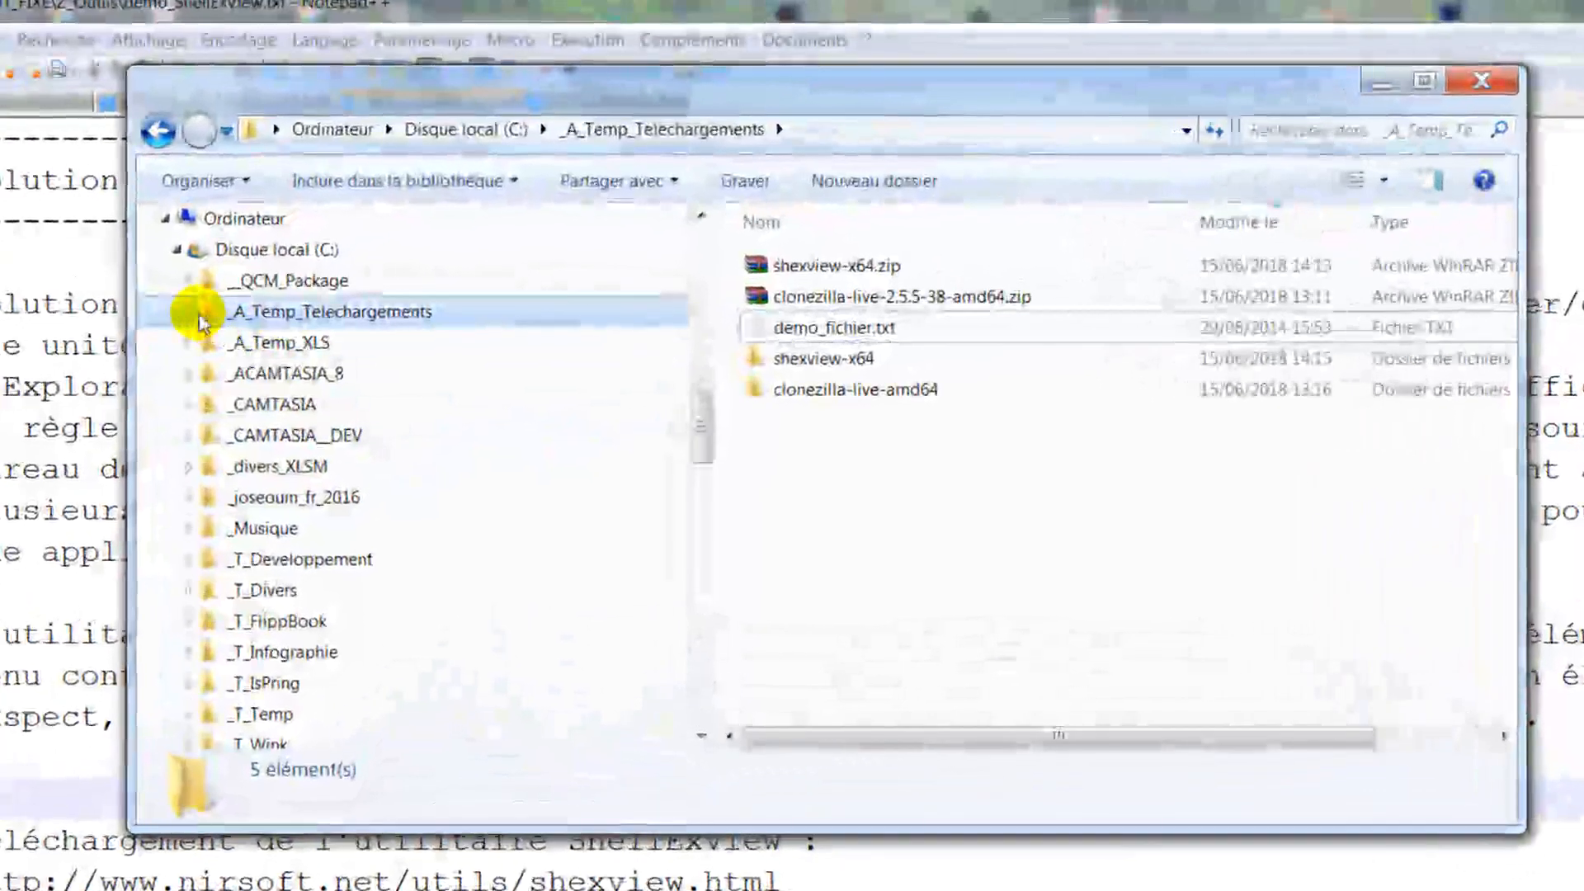
click(322, 319)
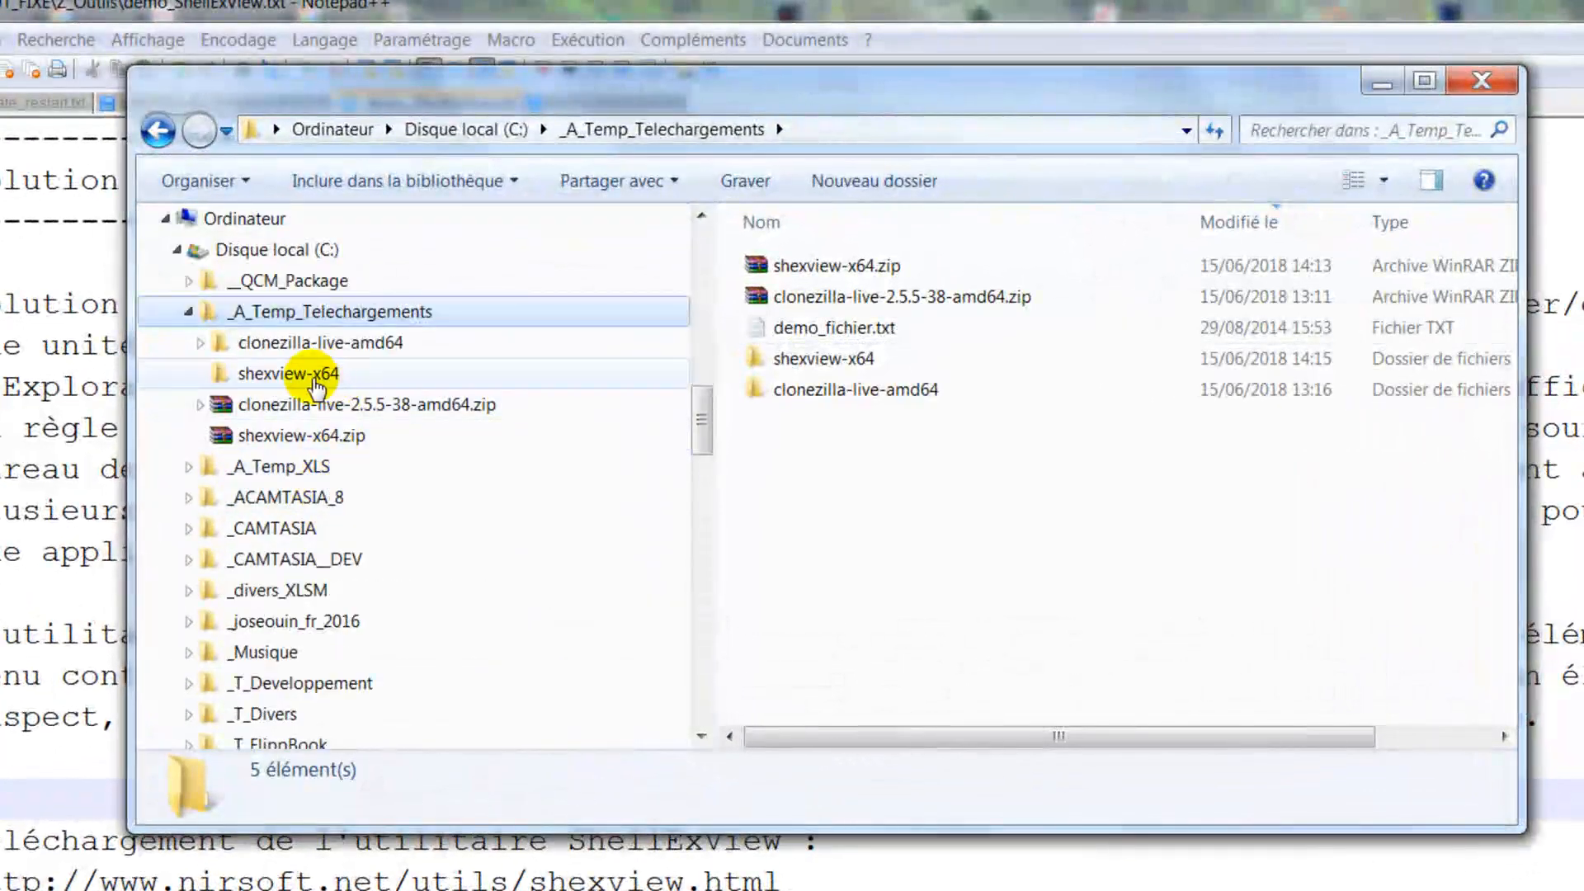
click(309, 375)
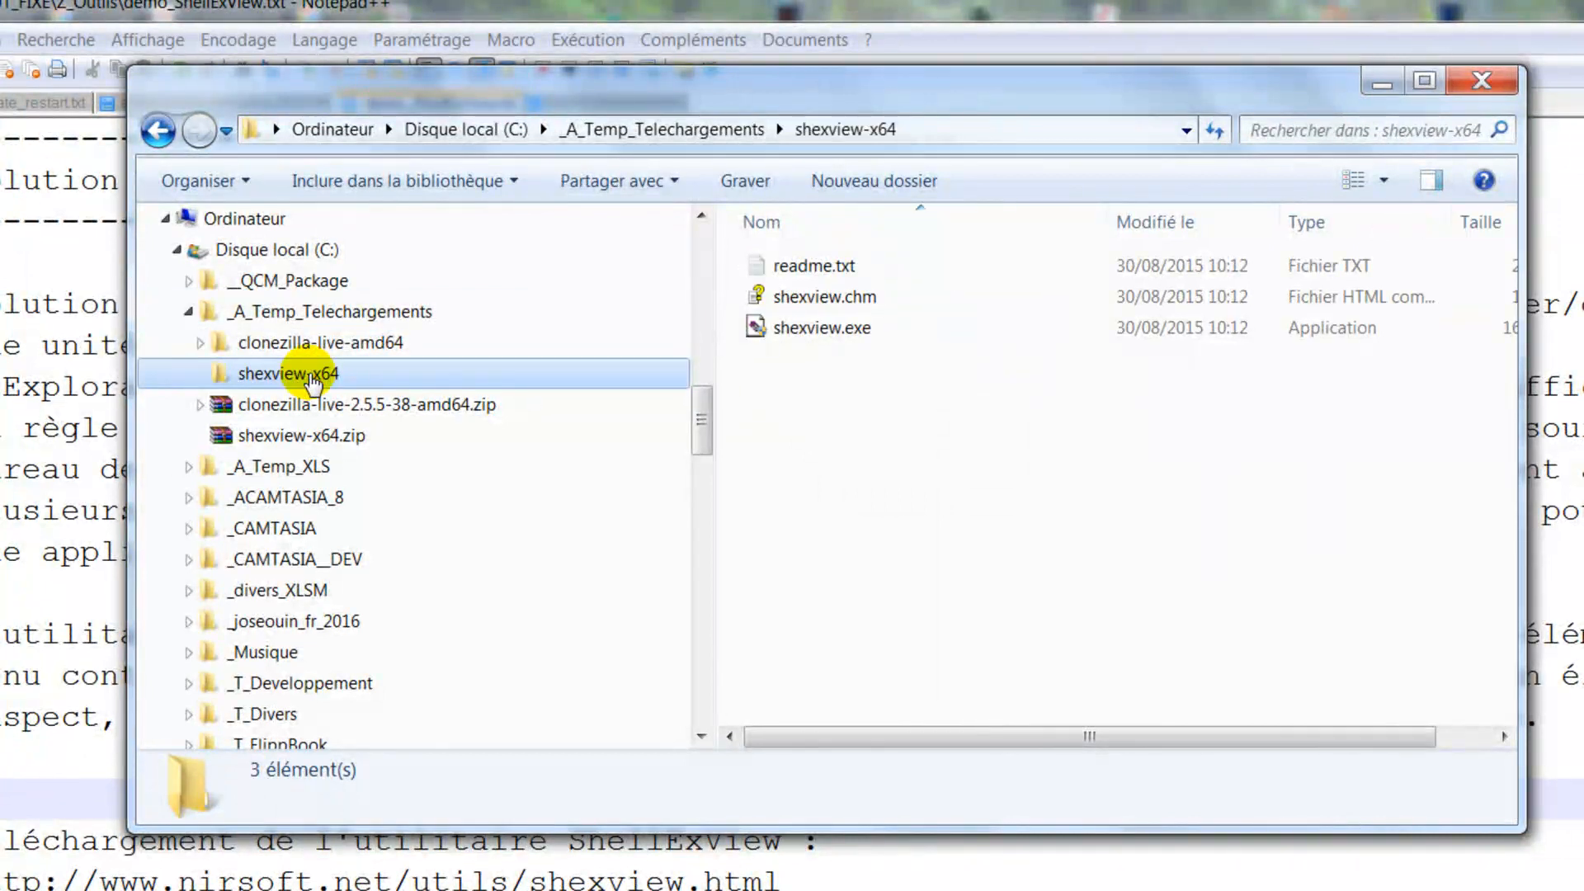
drag(1519, 347, 1582, 346)
click(1578, 322)
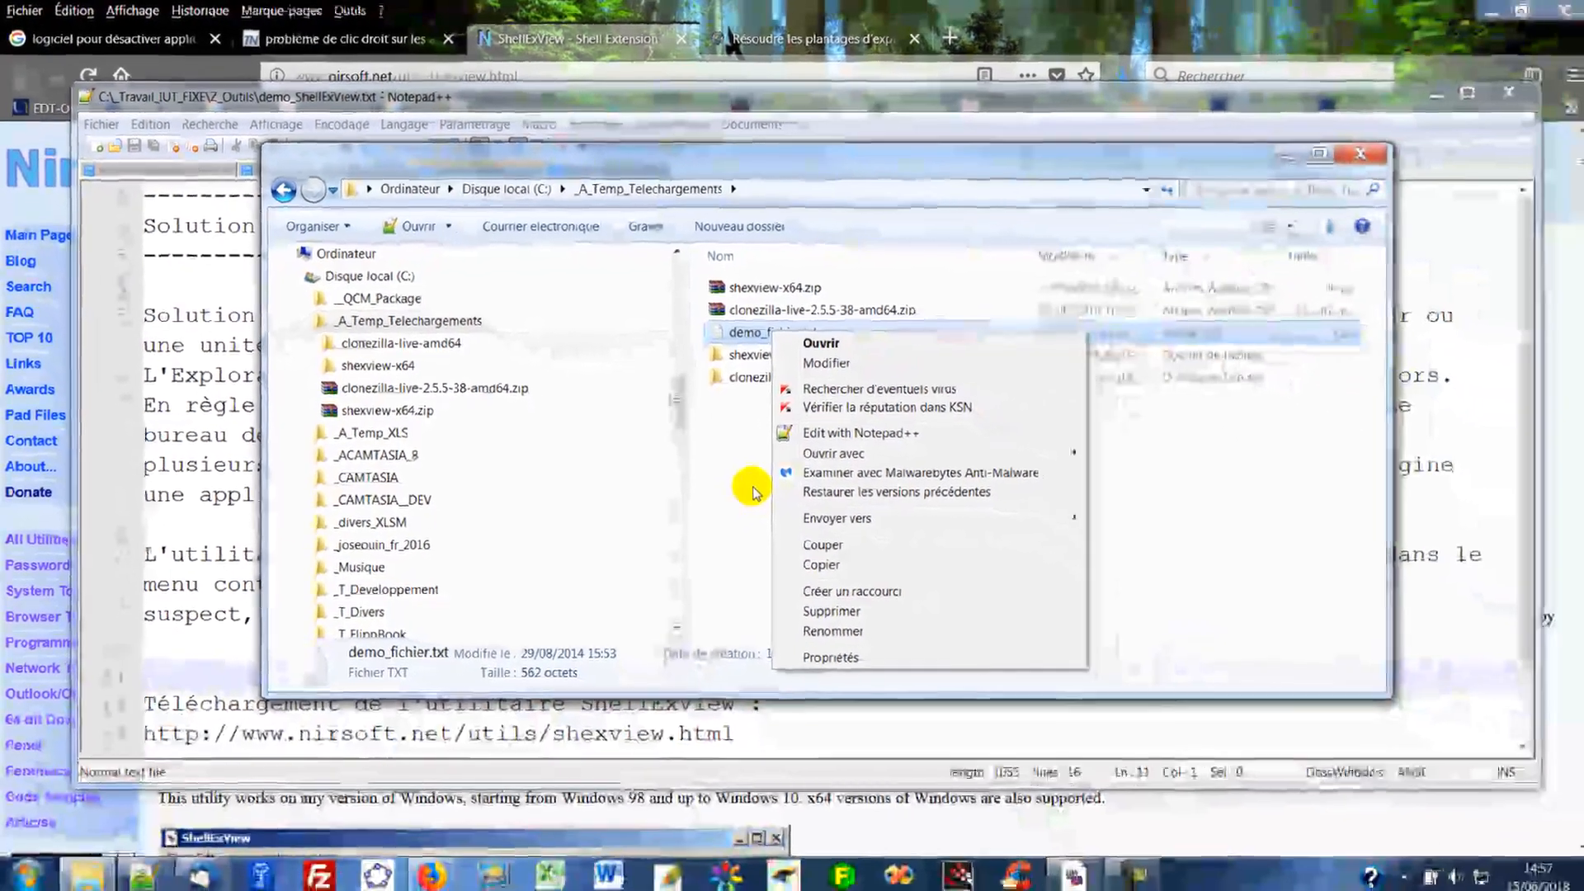
- Switch to ShellExView, sort the extensions by type in ascending order and widen the Extension Name column
click(957, 619)
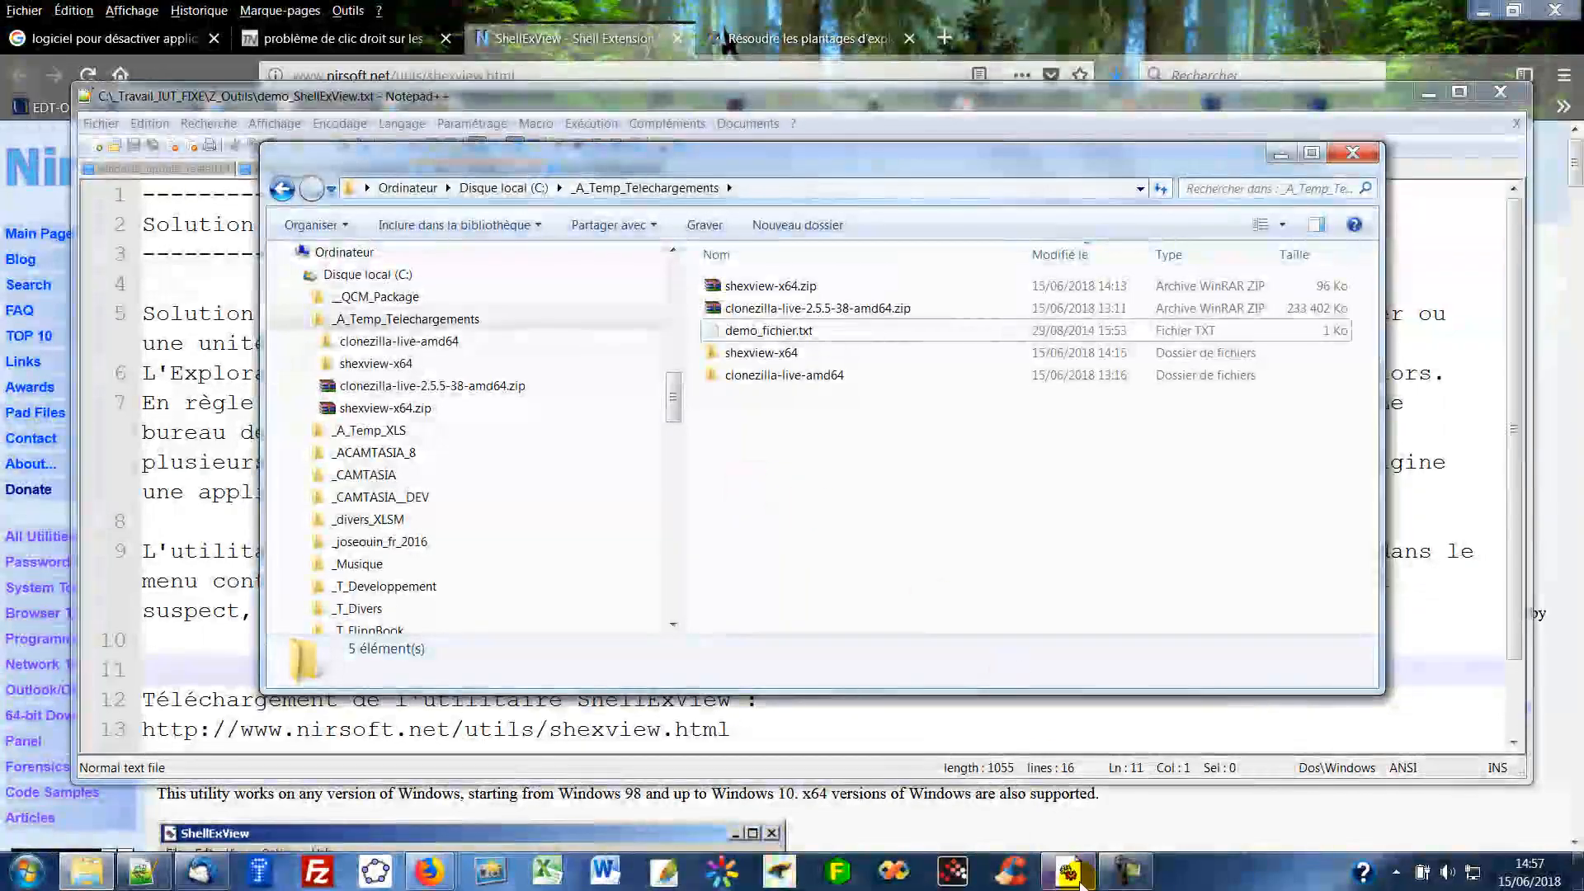
click(1072, 880)
drag(782, 72, 693, 82)
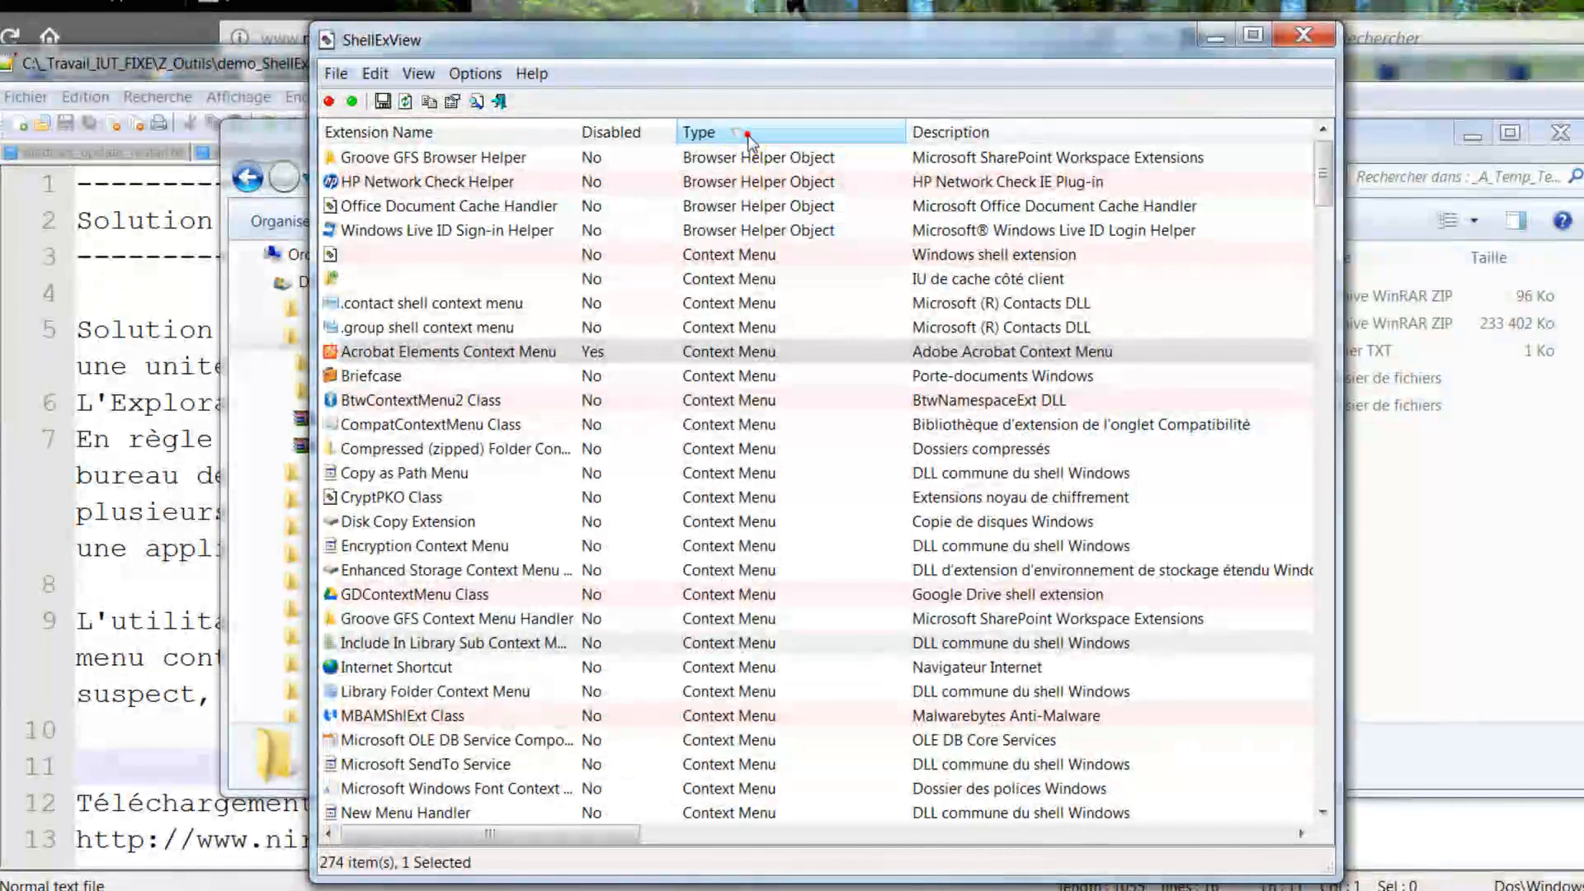
click(747, 136)
click(747, 136)
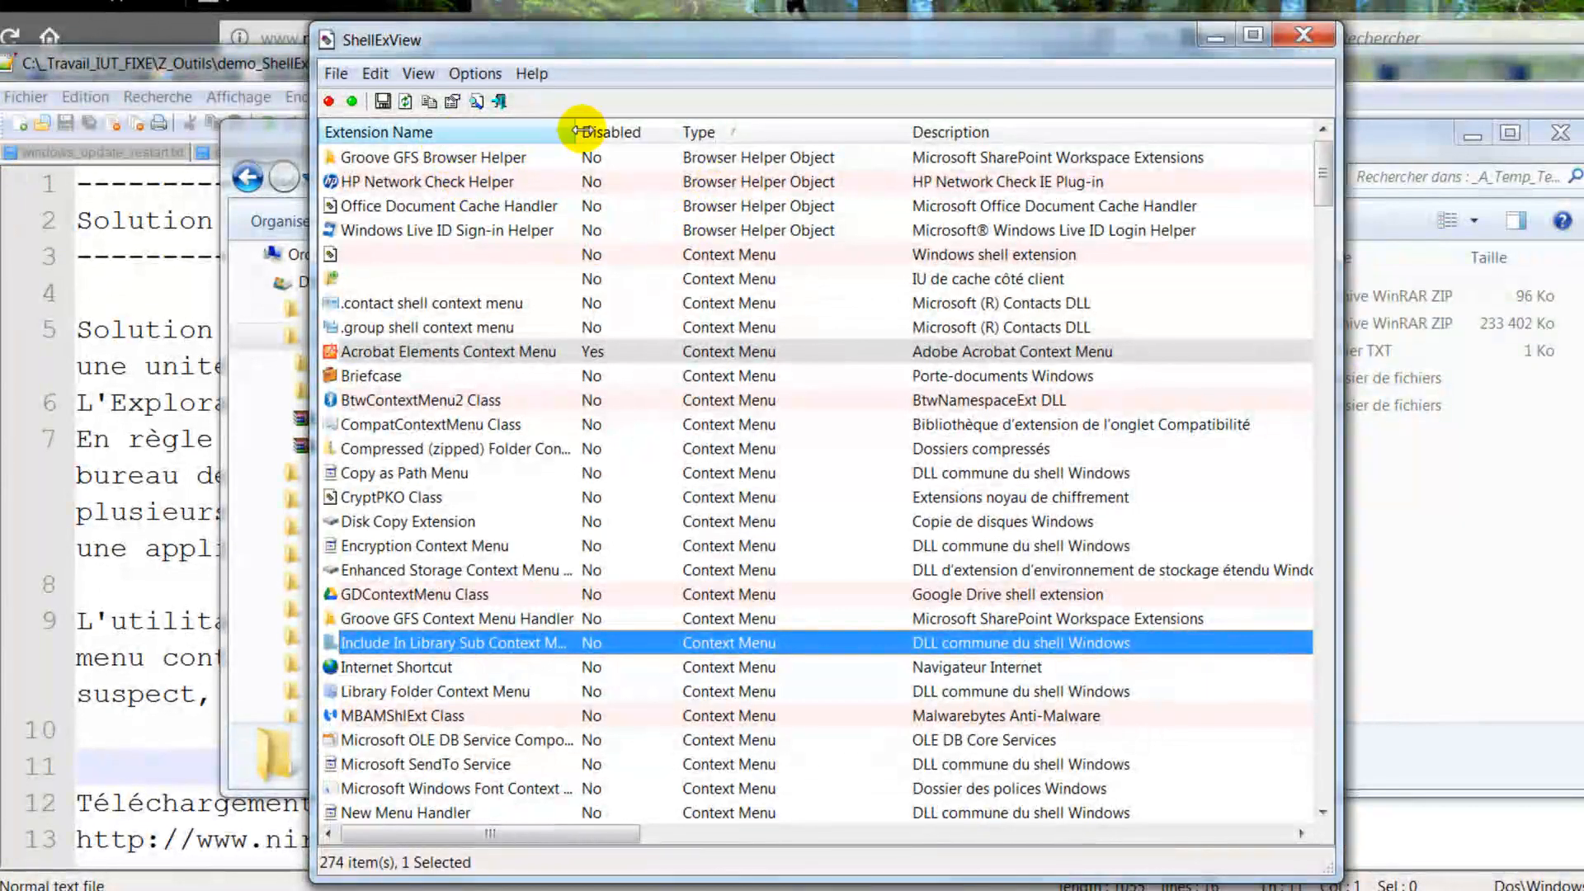
drag(569, 132, 659, 129)
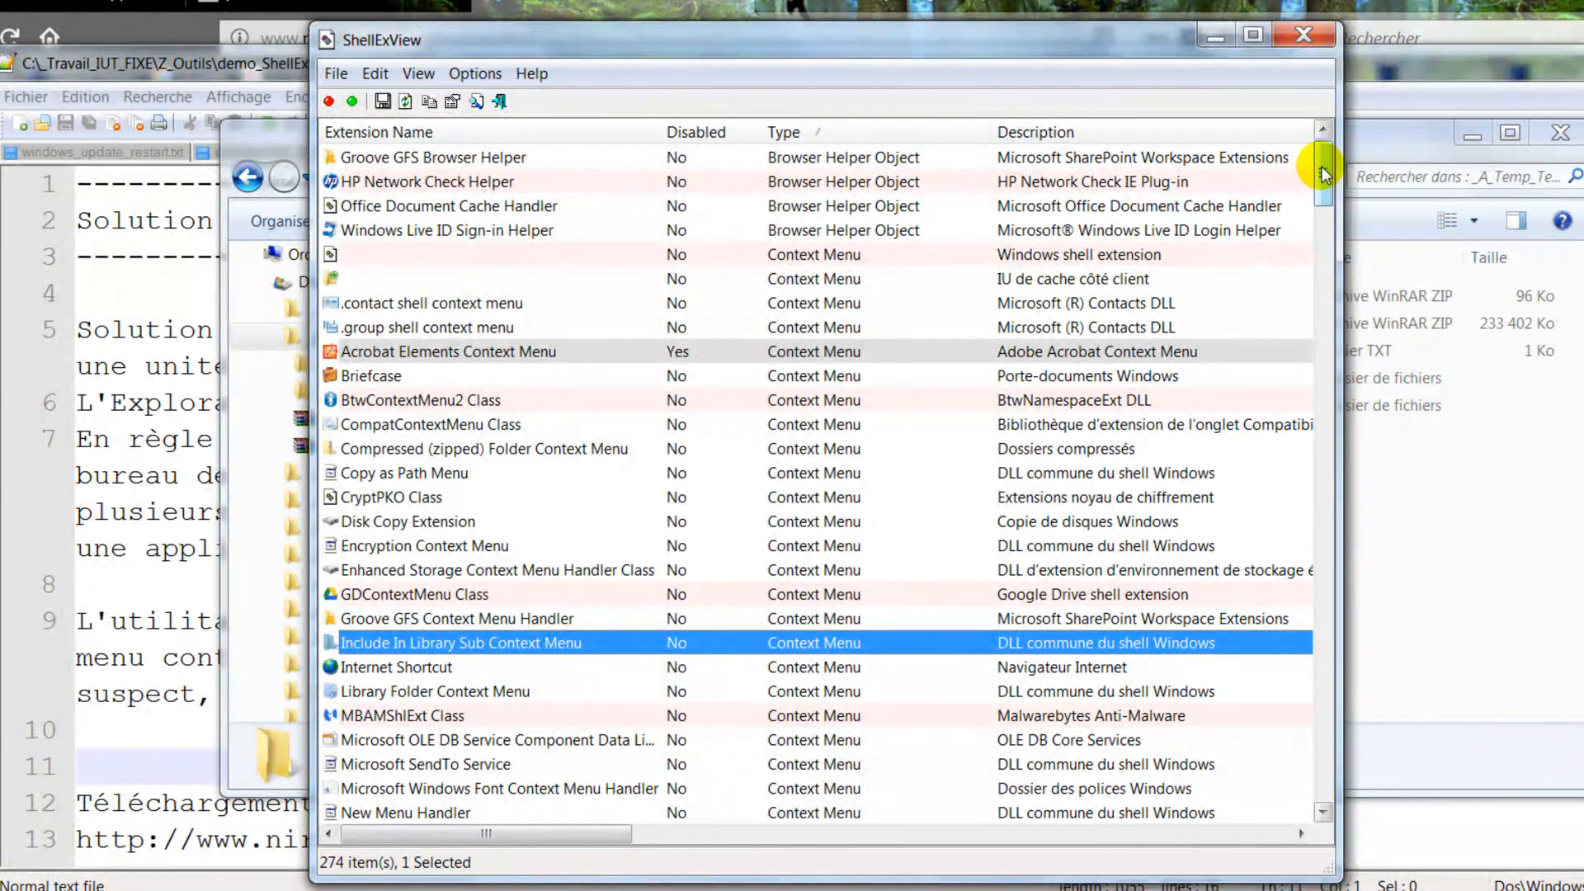
- Examine the Context Menu extensions in the list, including the NVIDIA CPL Context Menu Extension and MBAMShlExt Class entries
drag(1323, 174, 1326, 197)
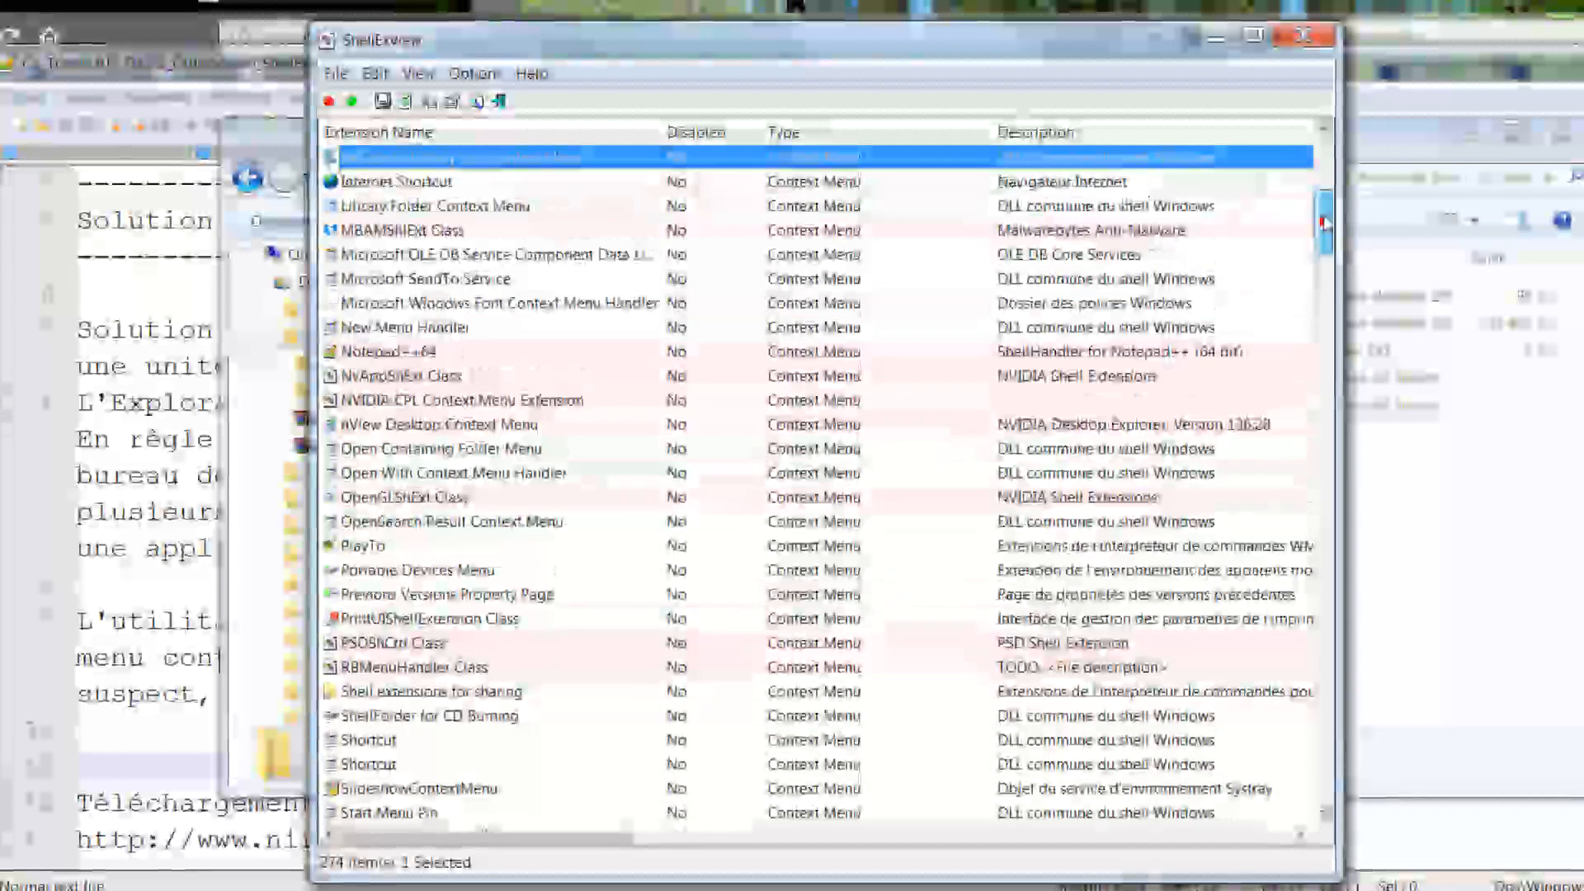
scroll(1323, 196, up, 4)
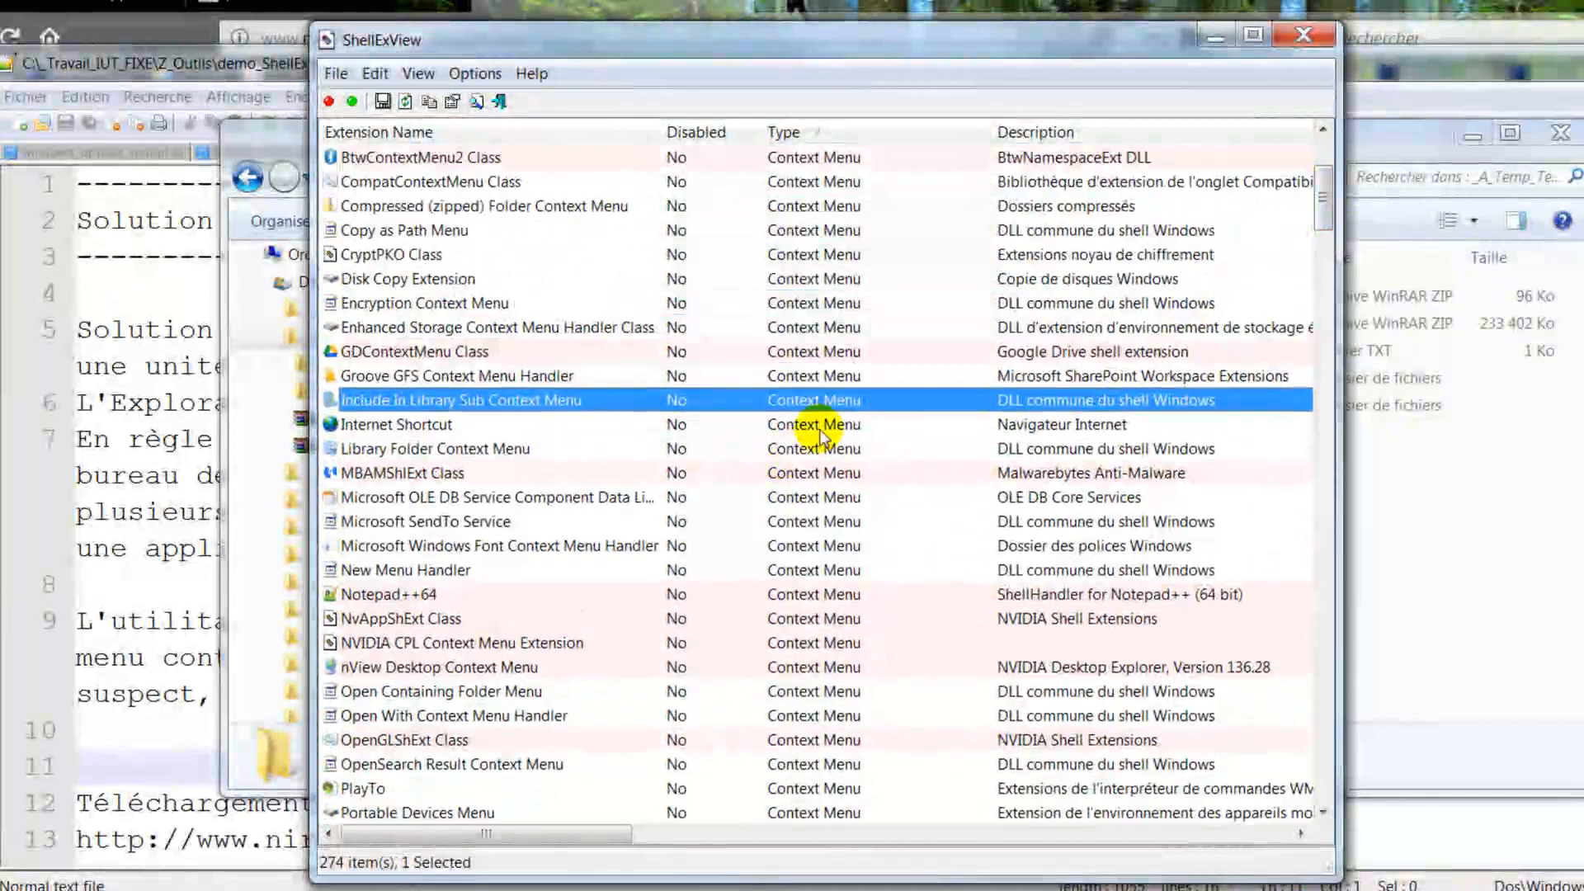
drag(1323, 192, 1327, 172)
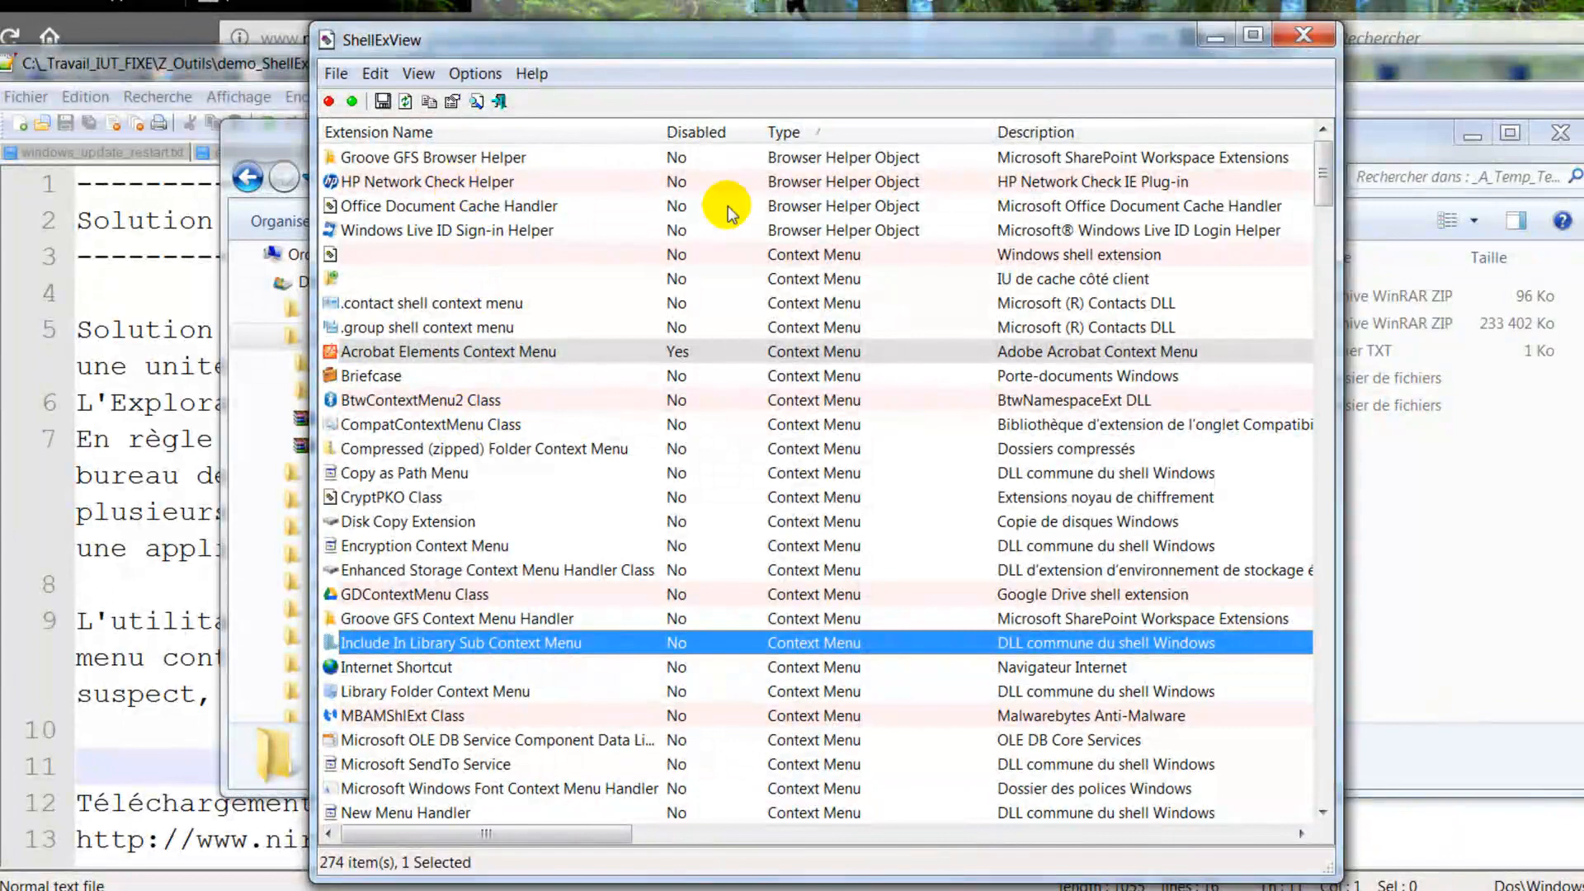
drag(1323, 175, 1327, 187)
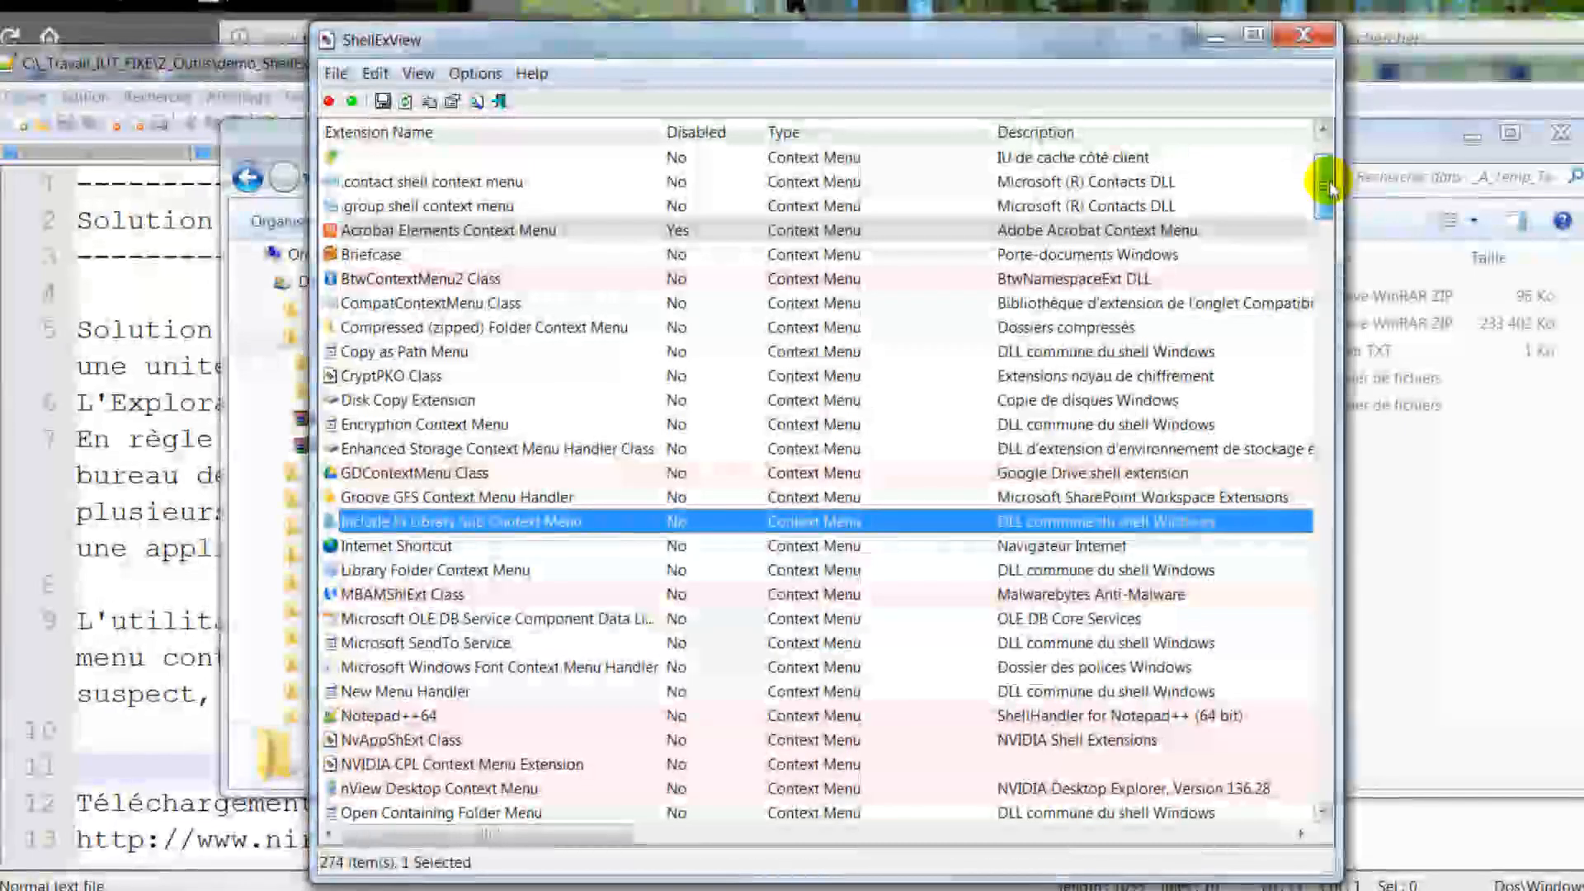
drag(1328, 186, 1345, 254)
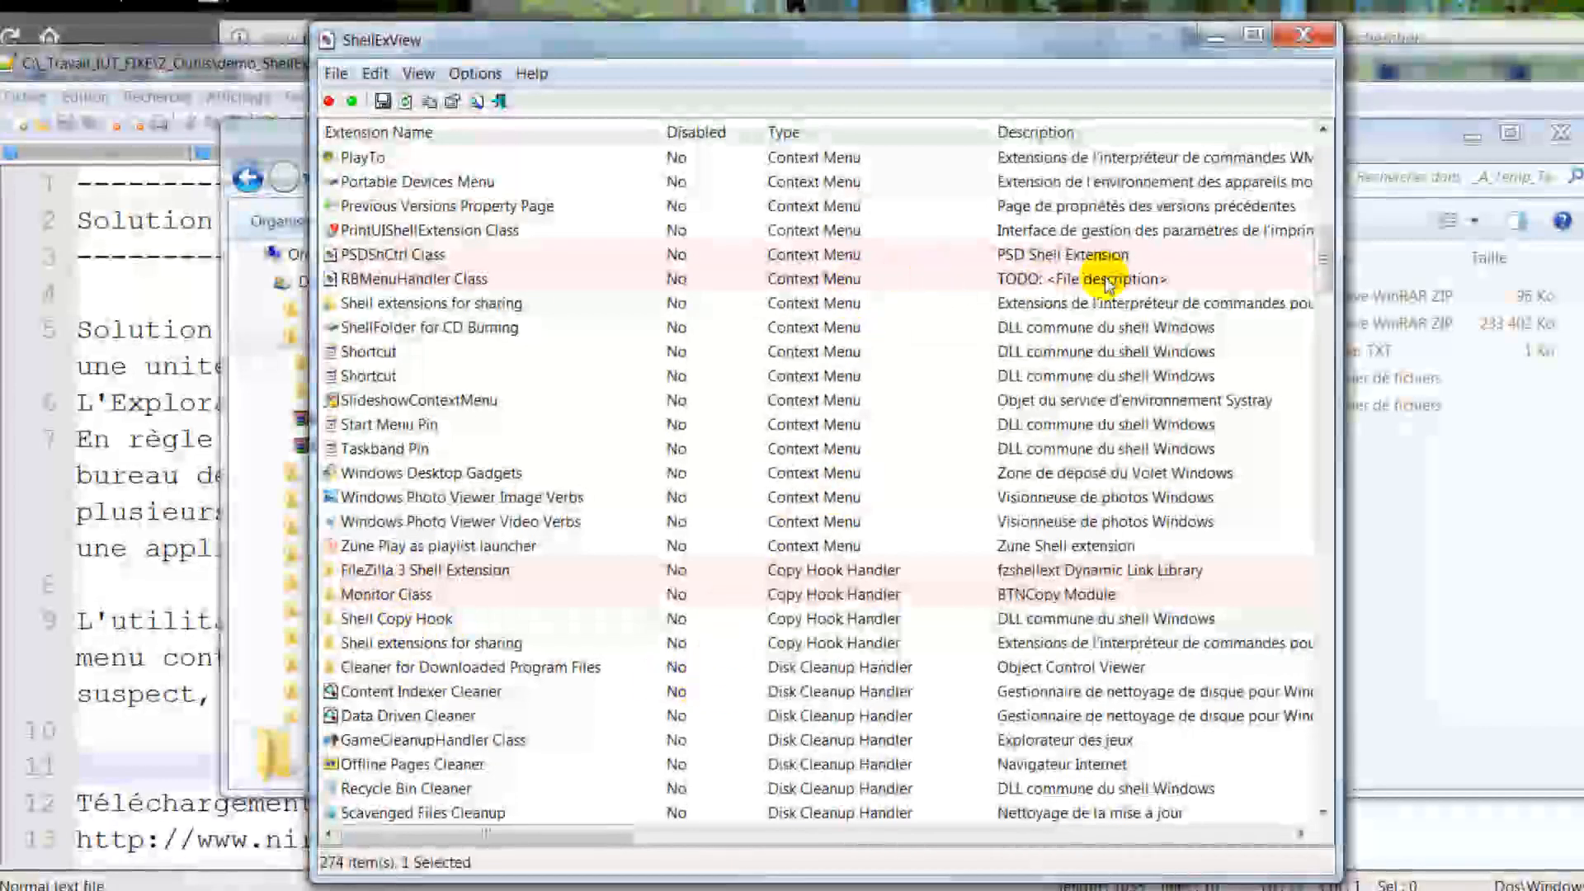
drag(1322, 262, 1323, 228)
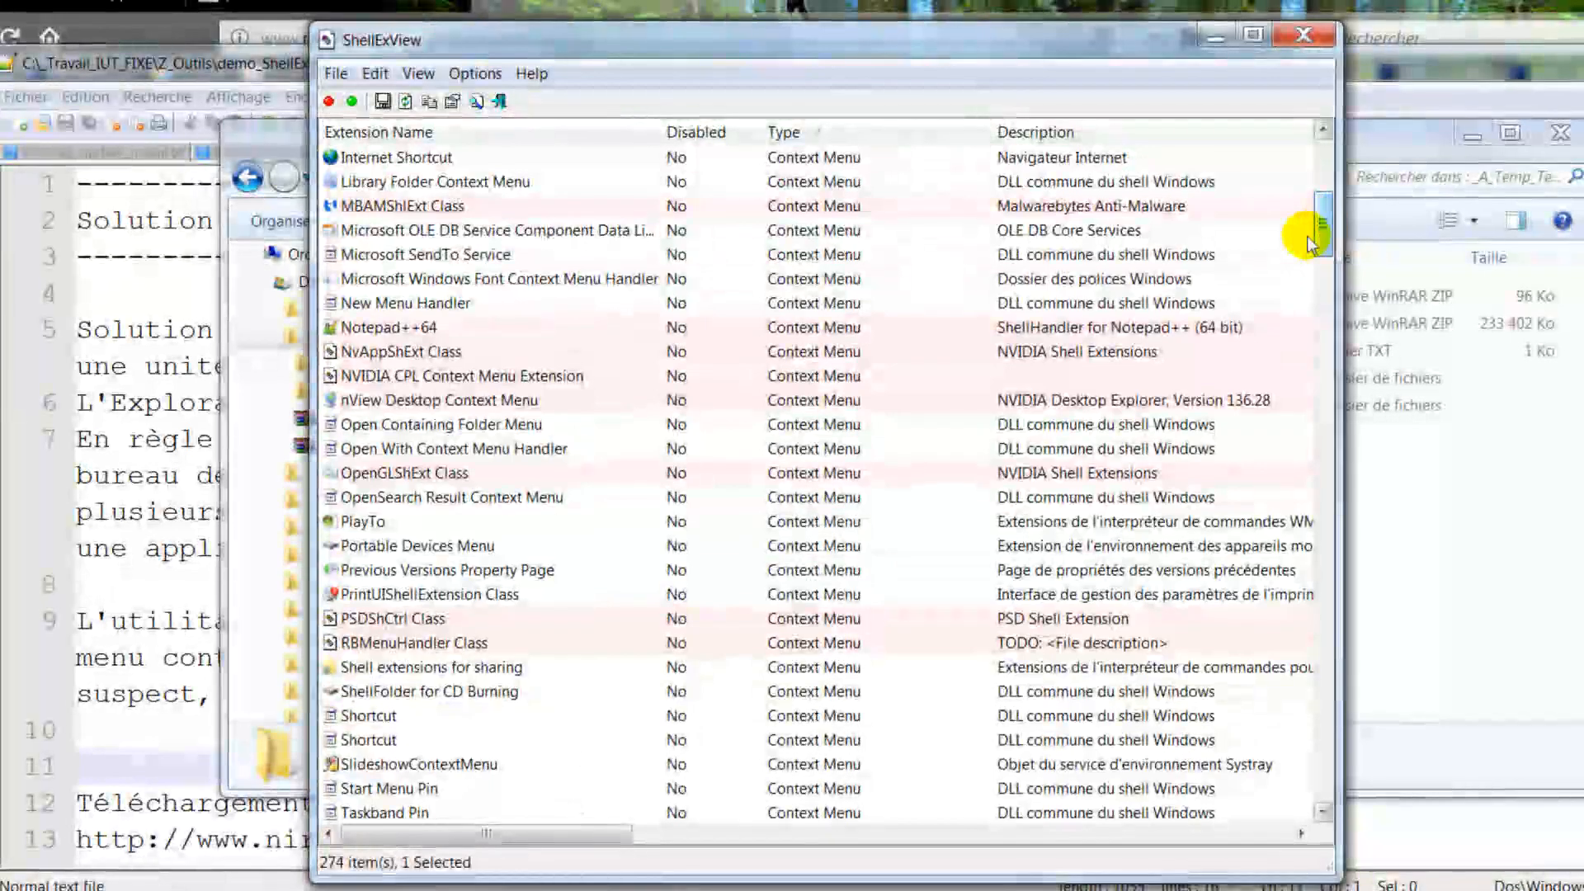
click(382, 377)
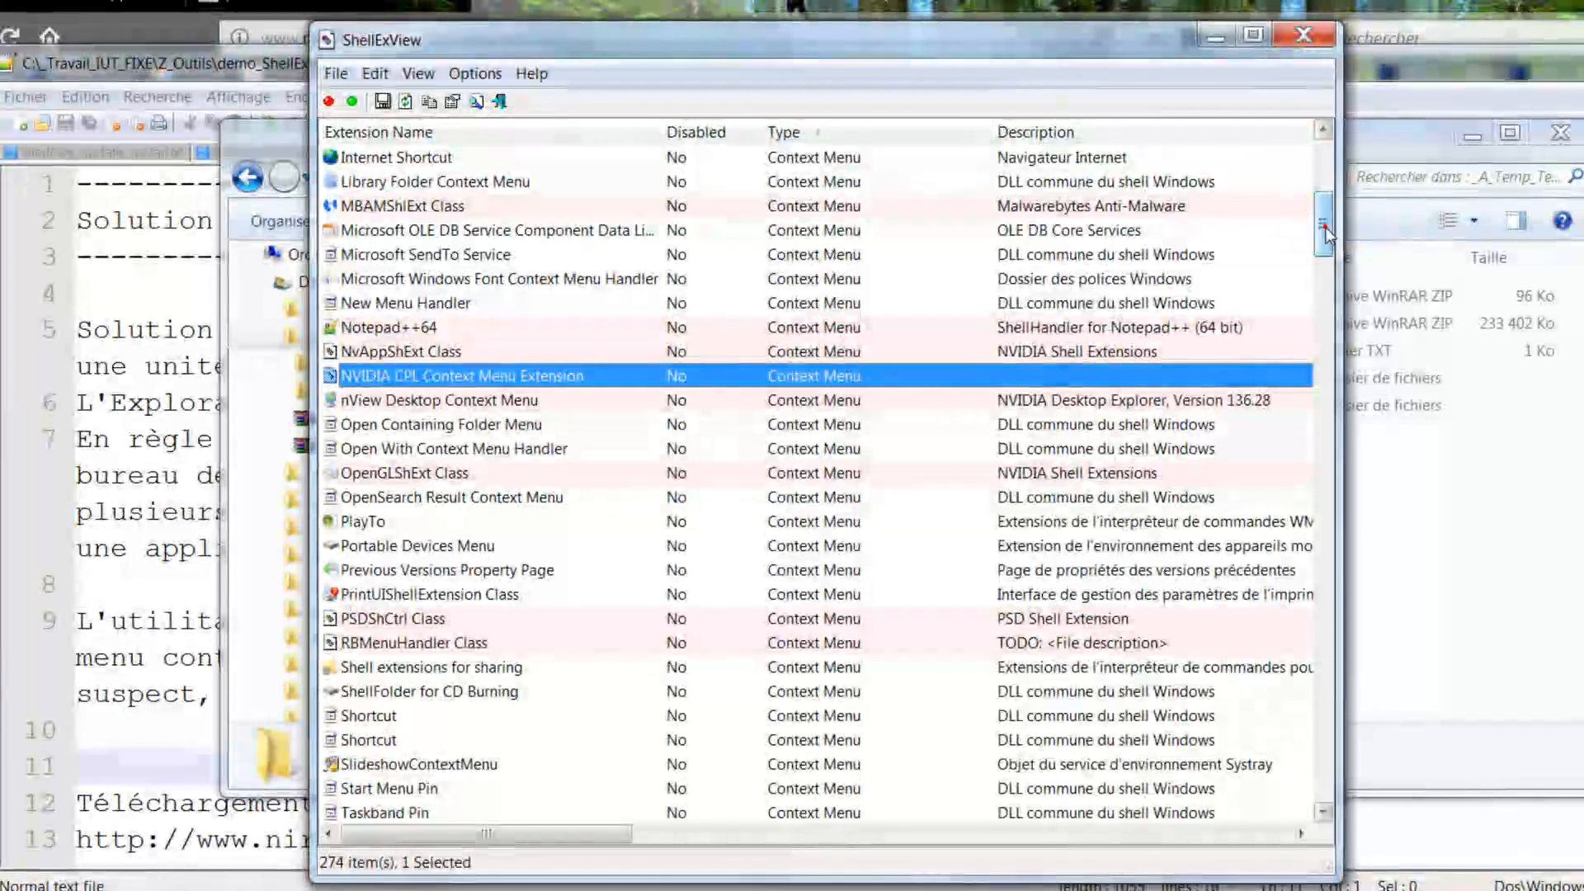
drag(1325, 233, 1325, 221)
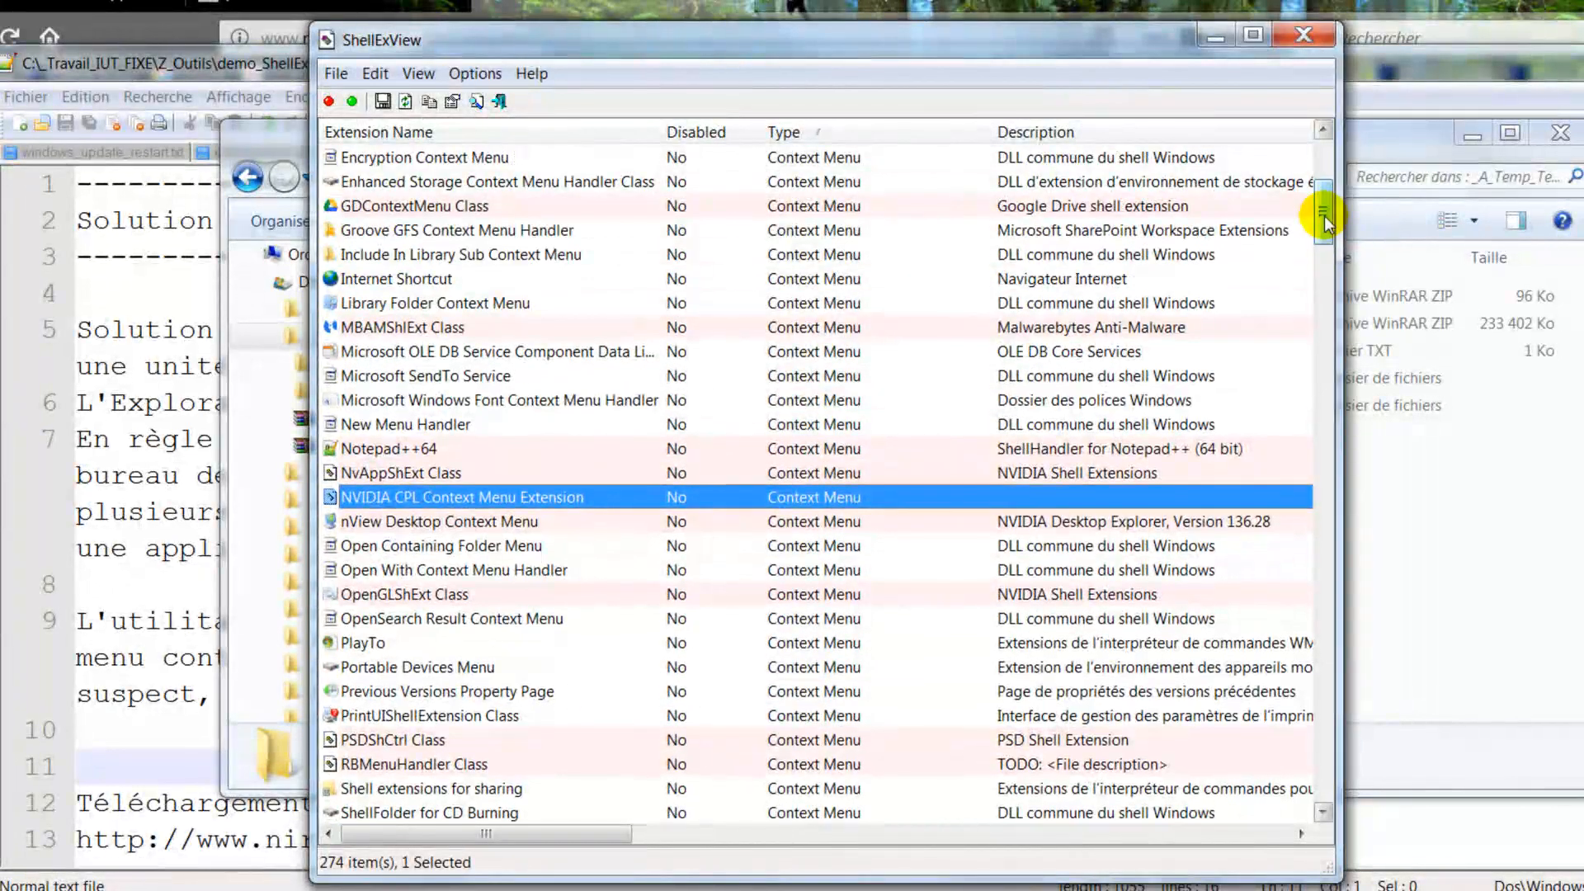
click(400, 328)
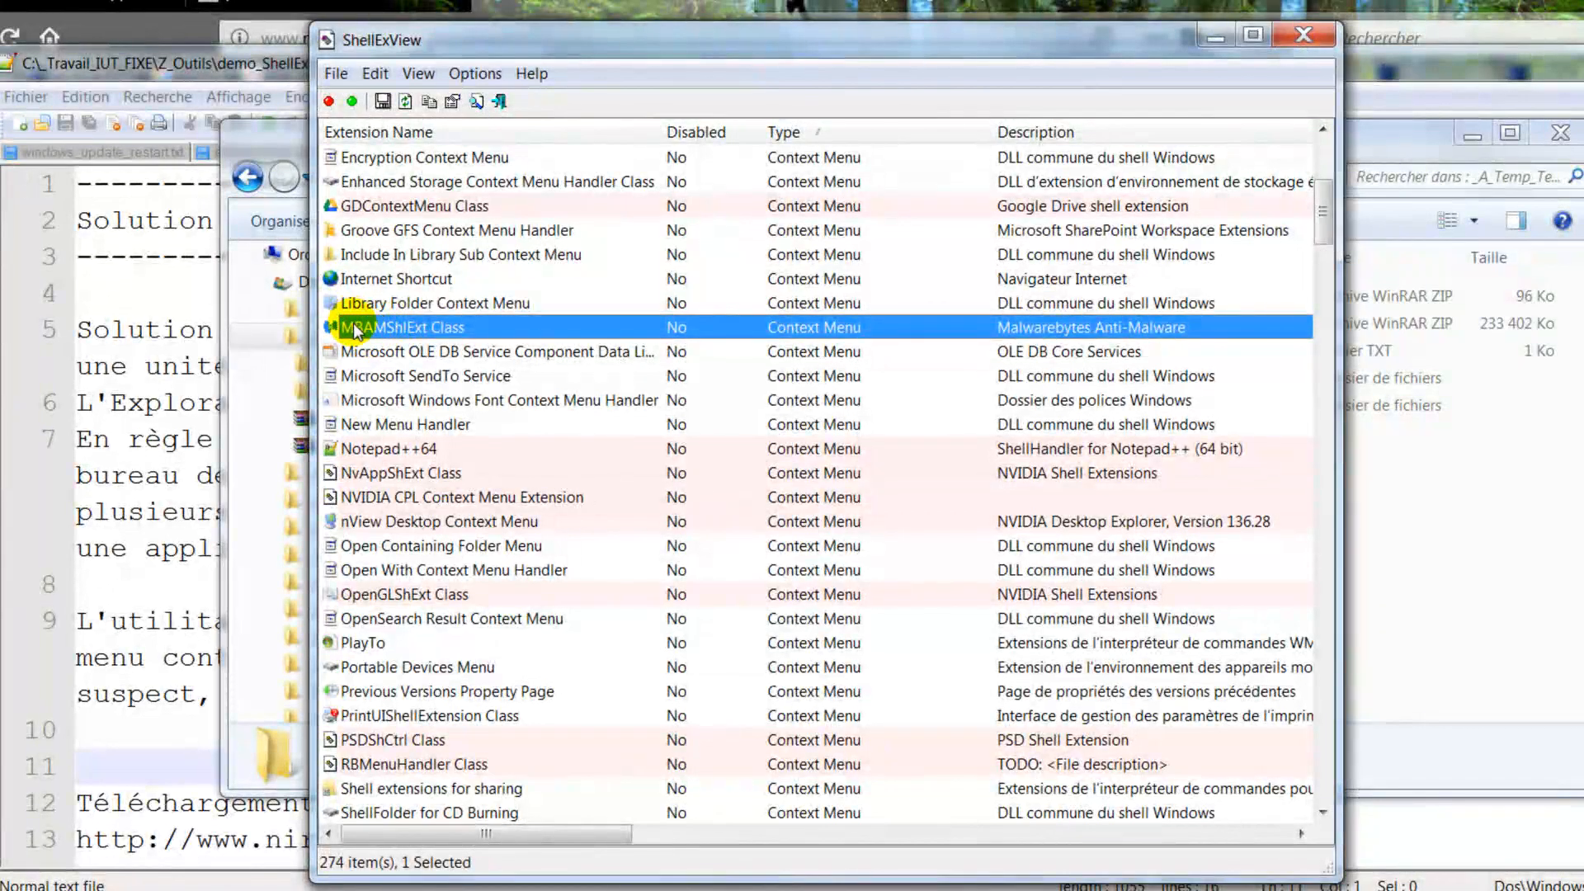
- Switch to Windows Explorer, check the context menu of demo_fichier.txt for the Malwarebytes entry and minimize the folder window
click(346, 889)
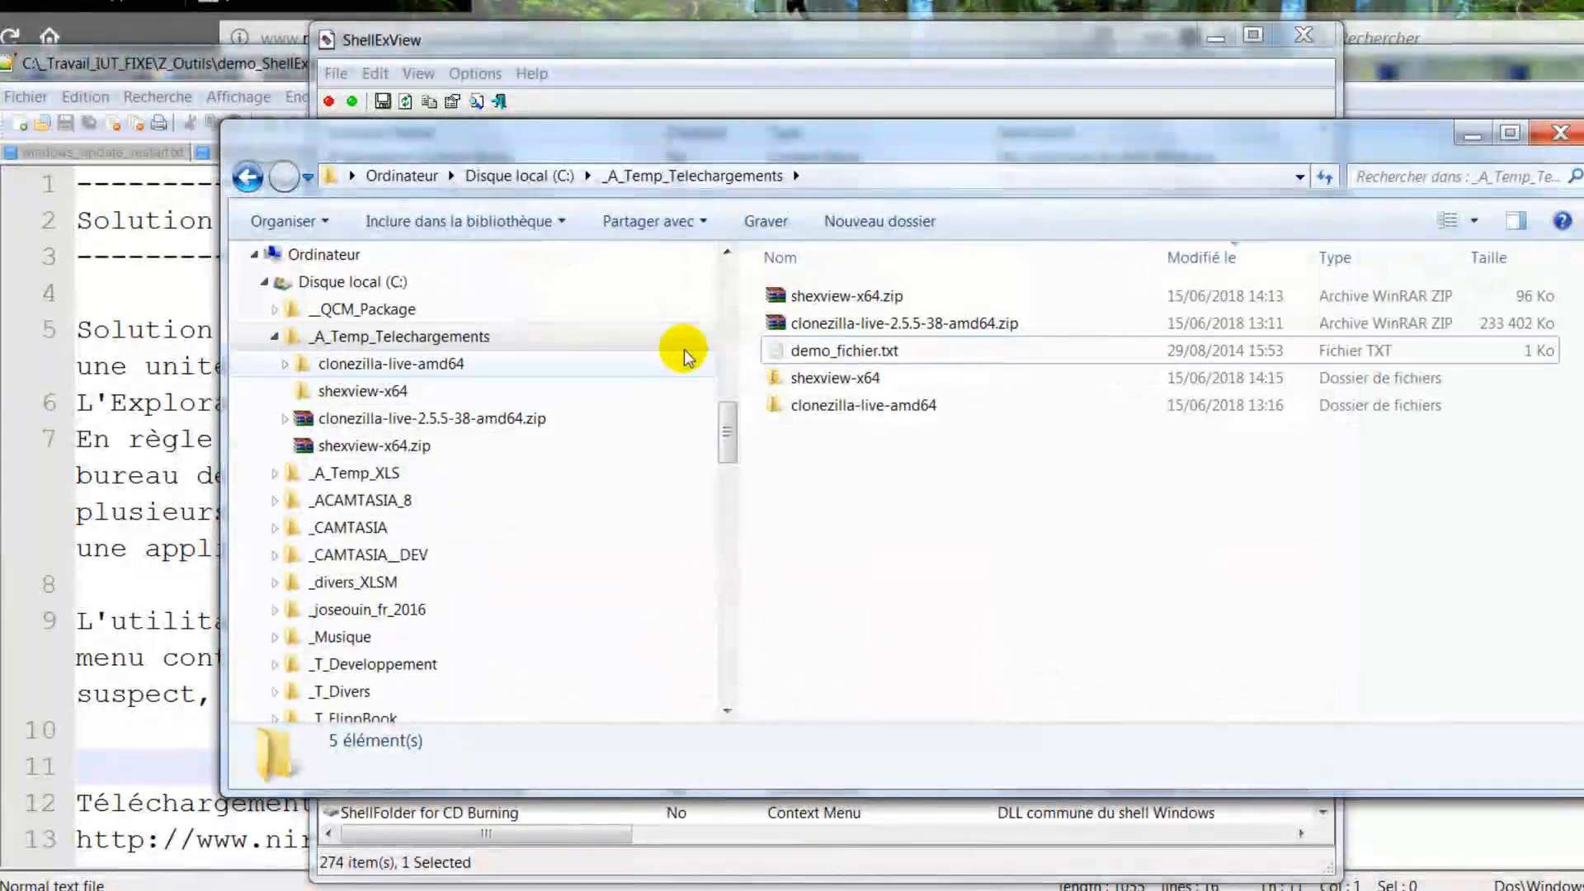
right_click(805, 350)
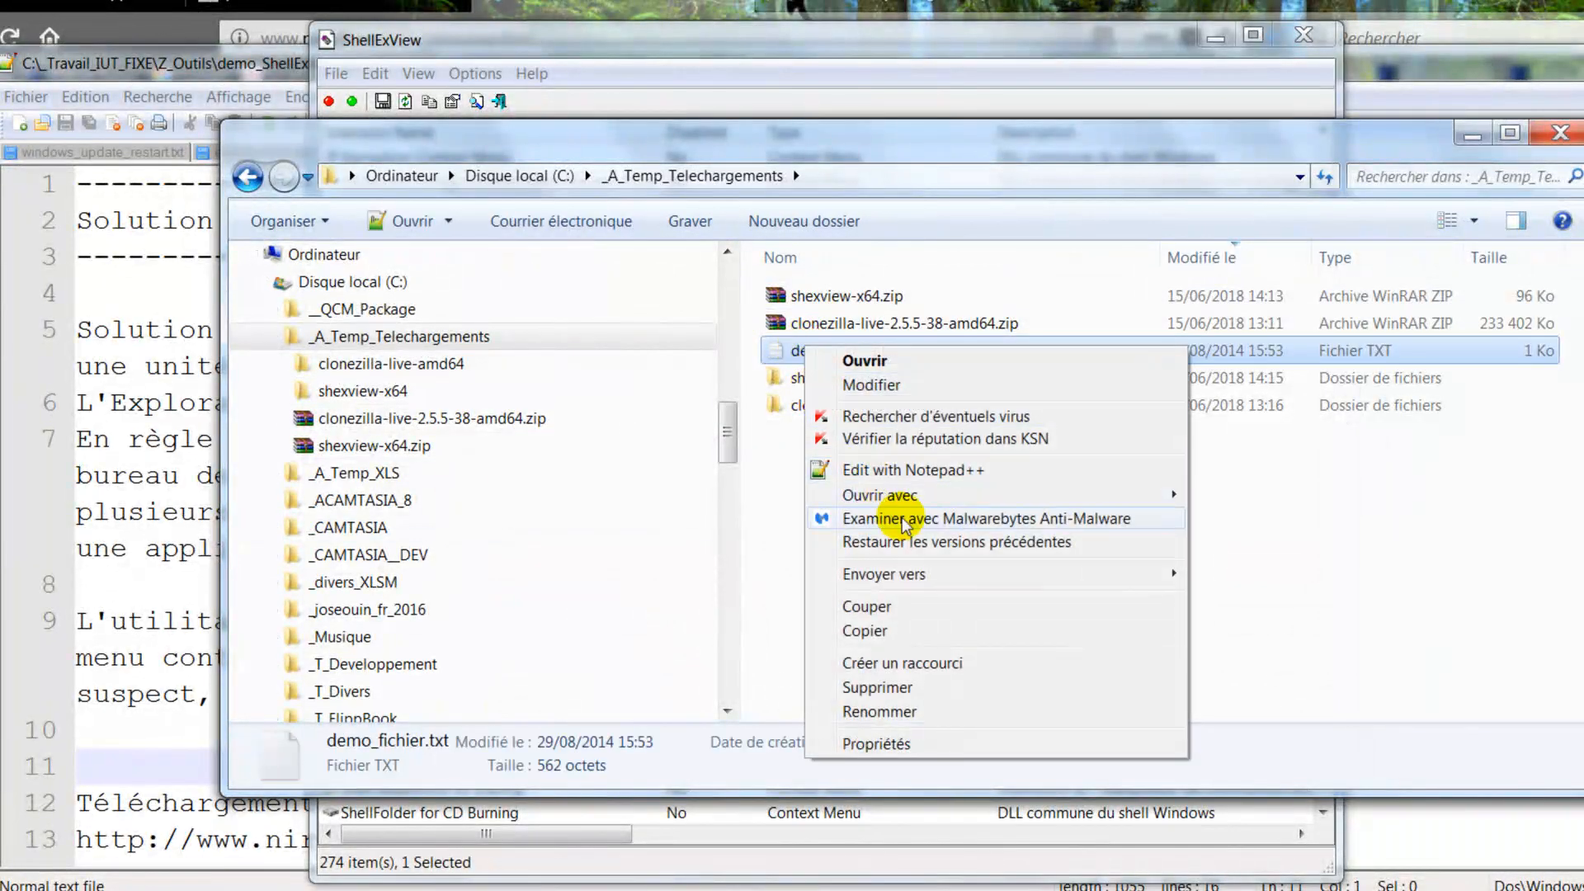
click(1302, 485)
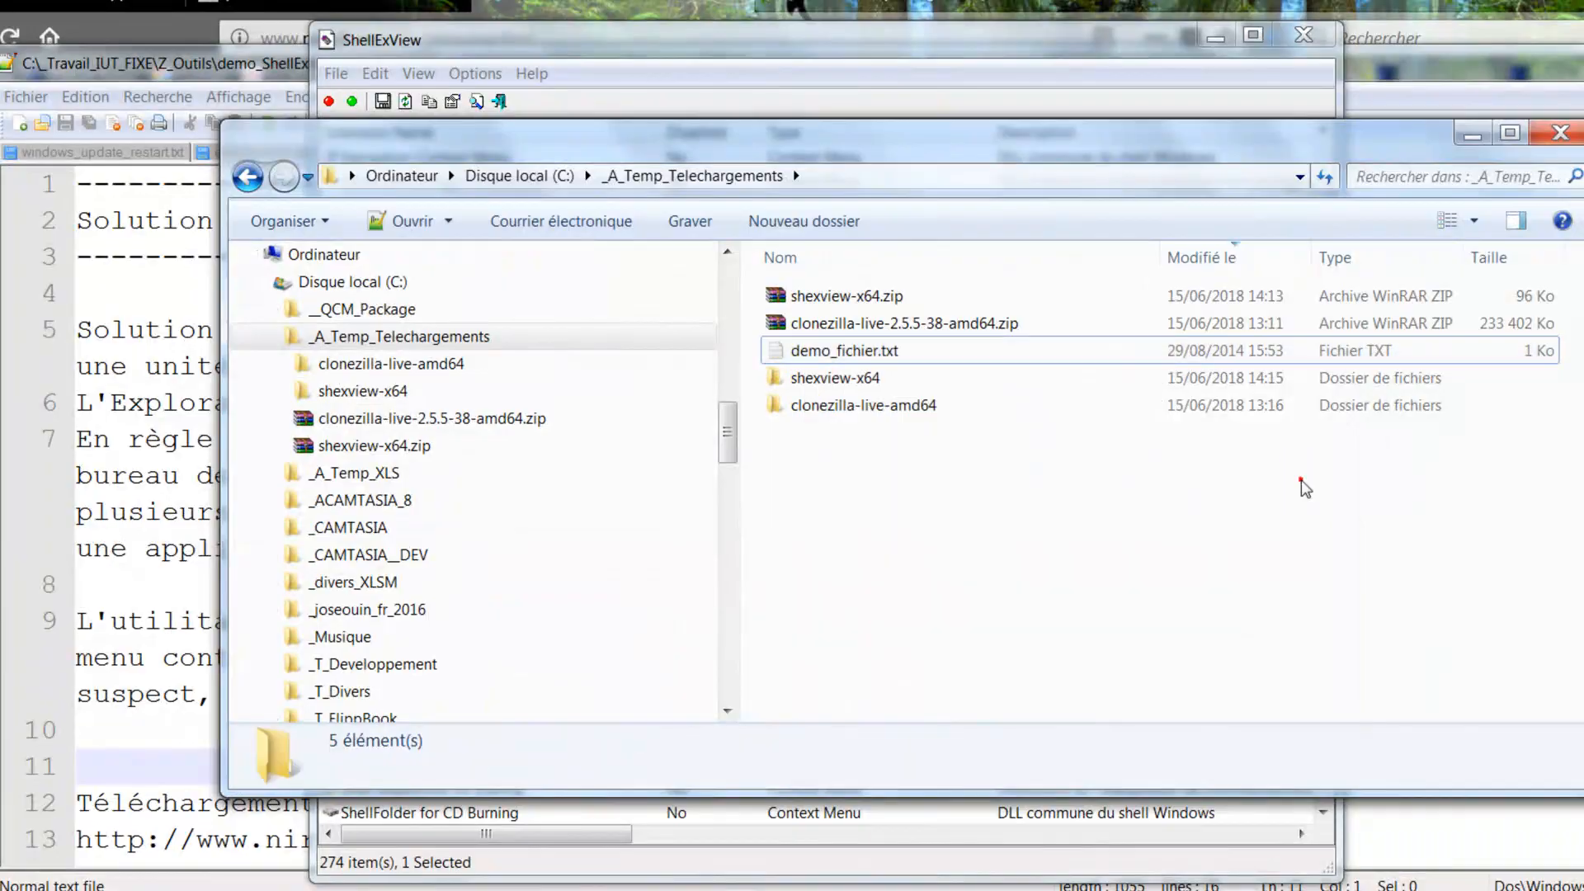
click(1471, 133)
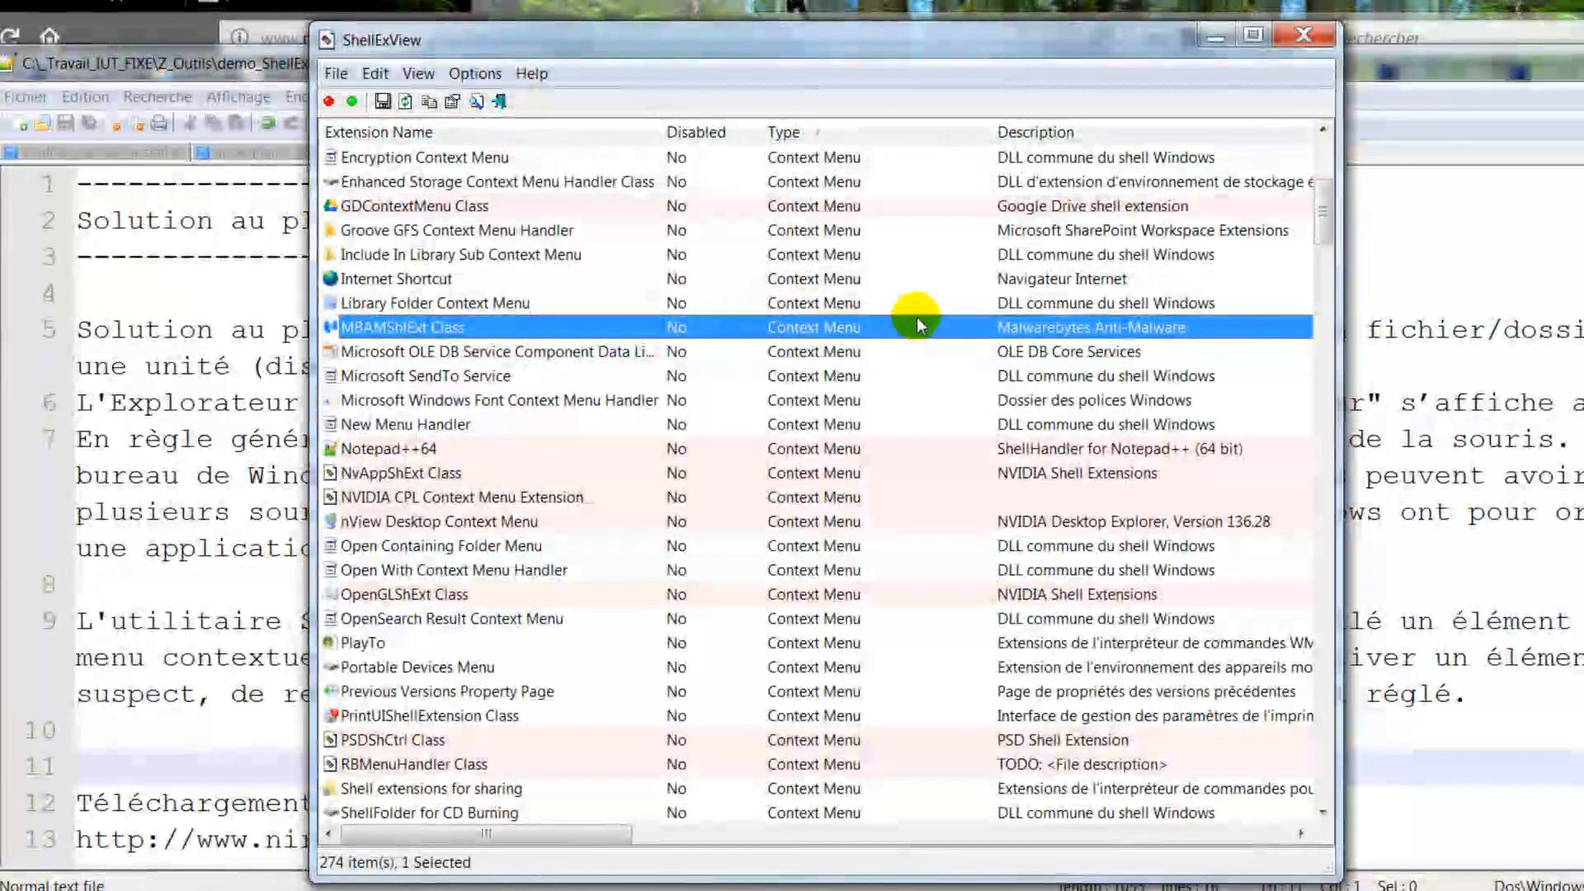
- Disable the MBAMShlExt Class context menu extension in ShellExView and accept the confirmation
click(825, 446)
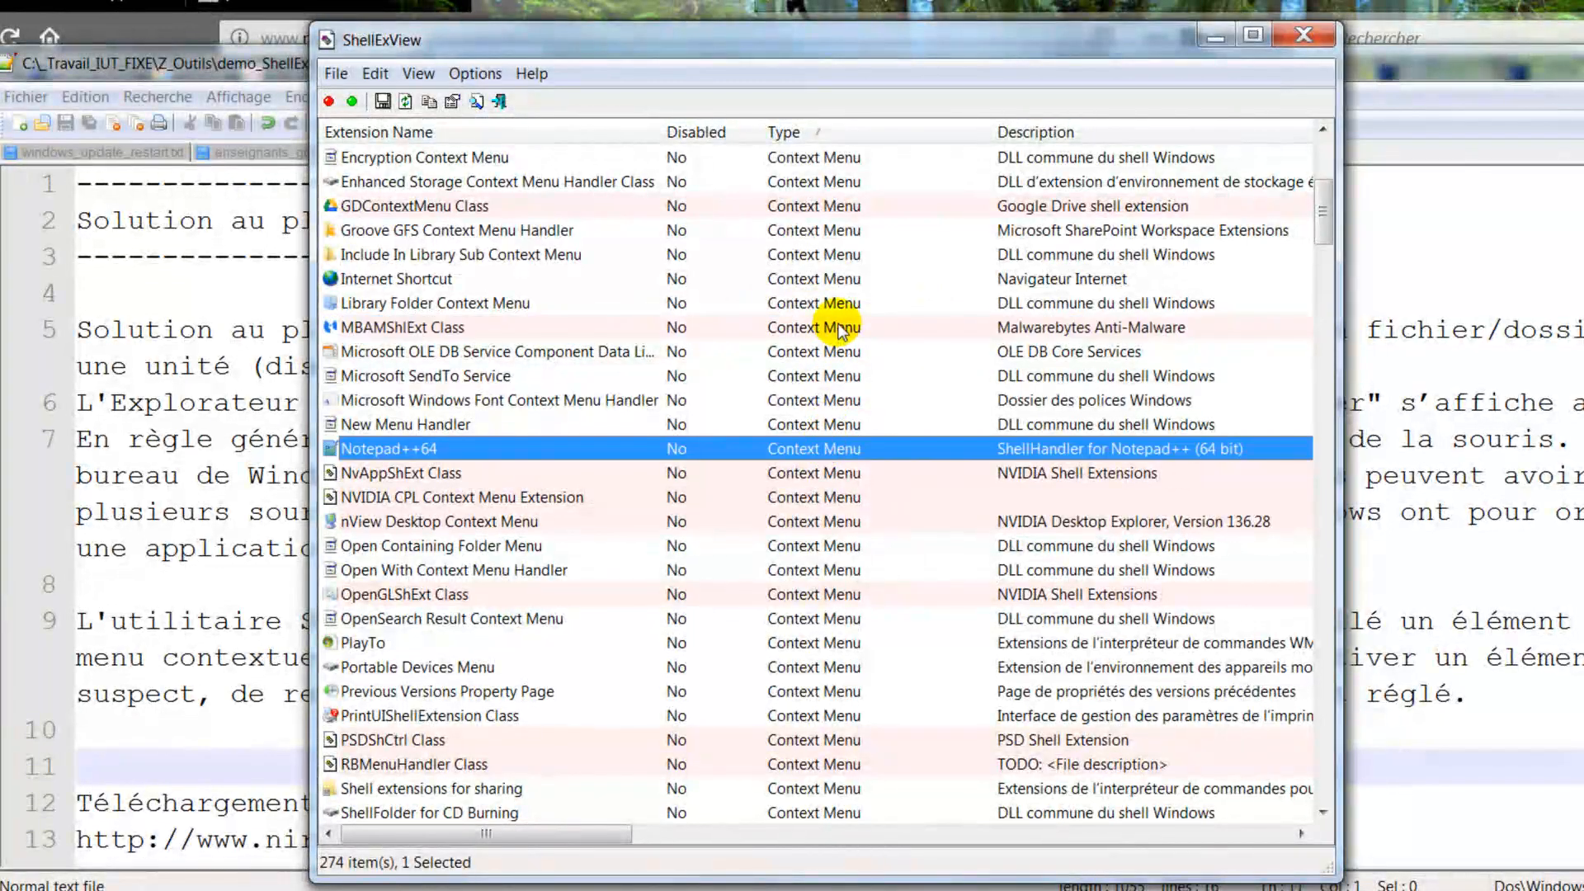
click(826, 329)
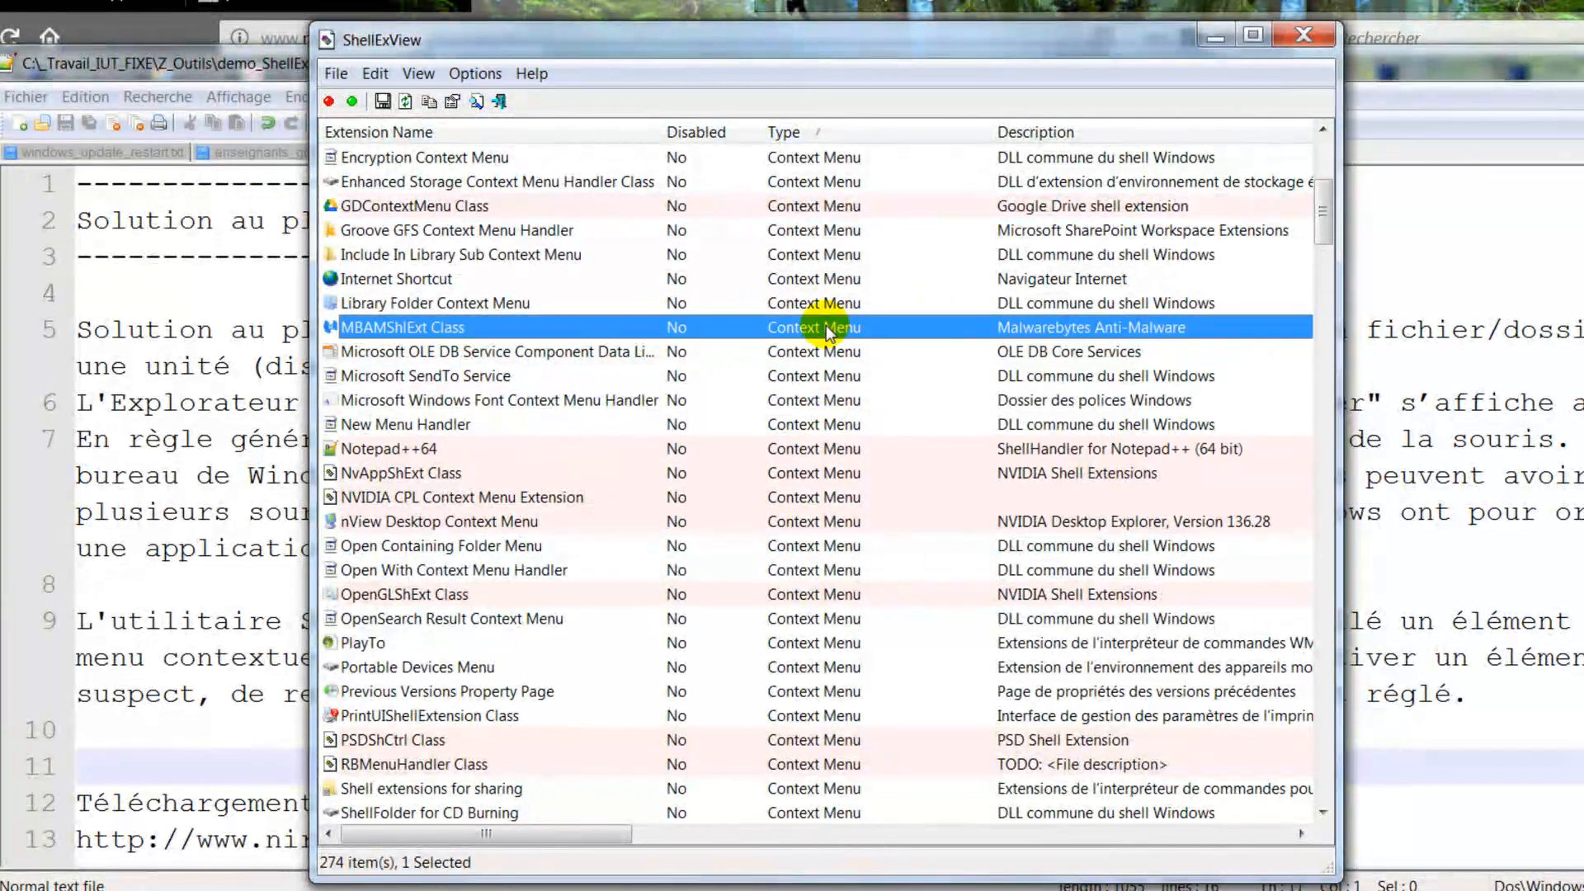
click(329, 102)
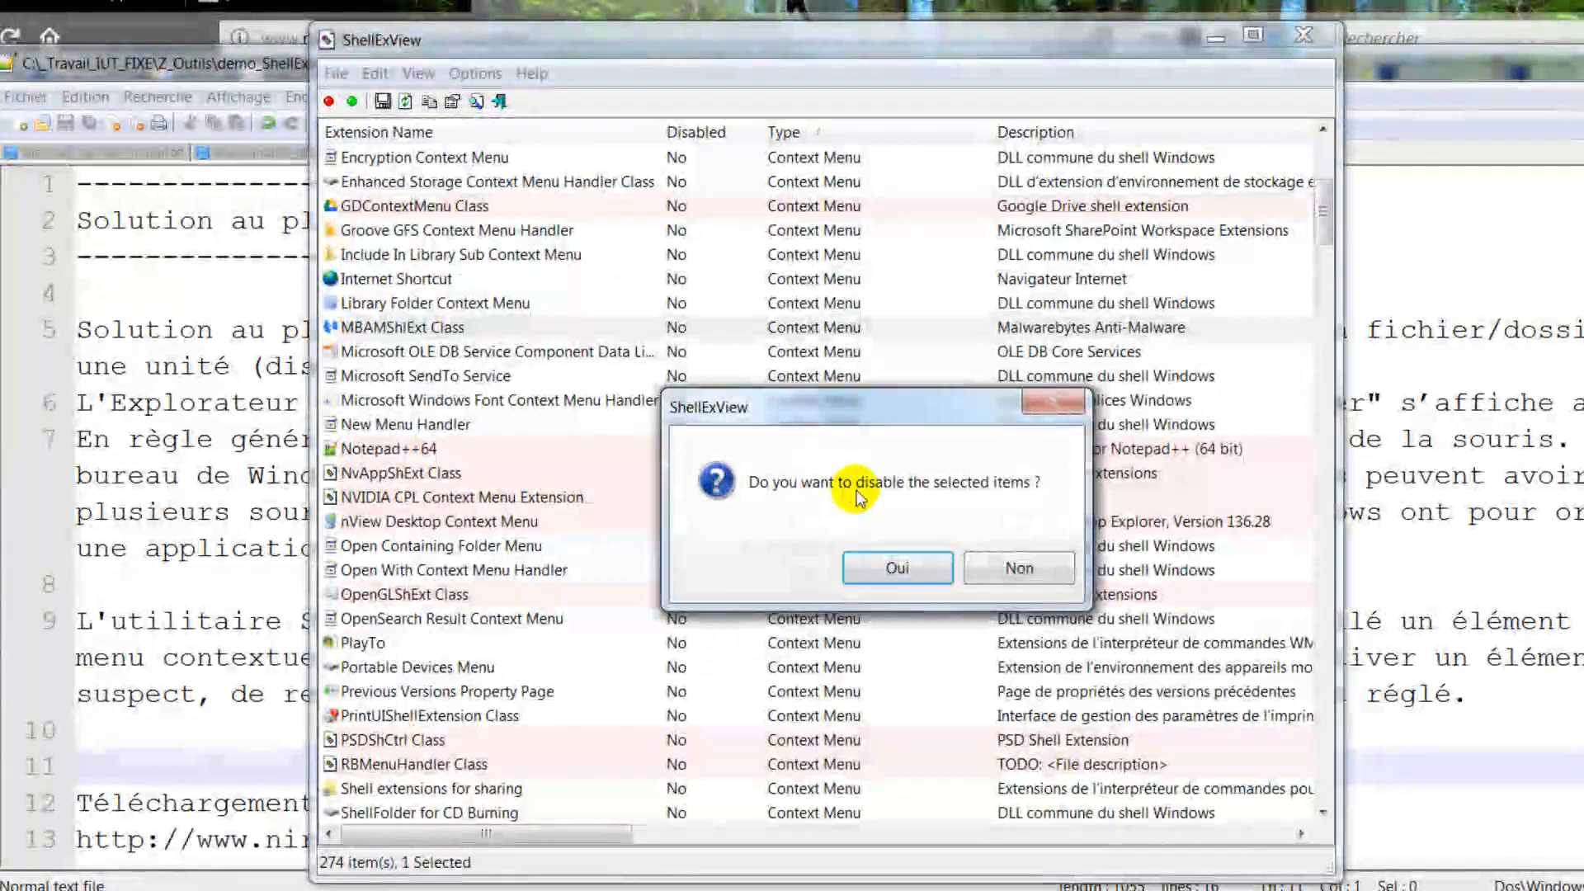
click(898, 569)
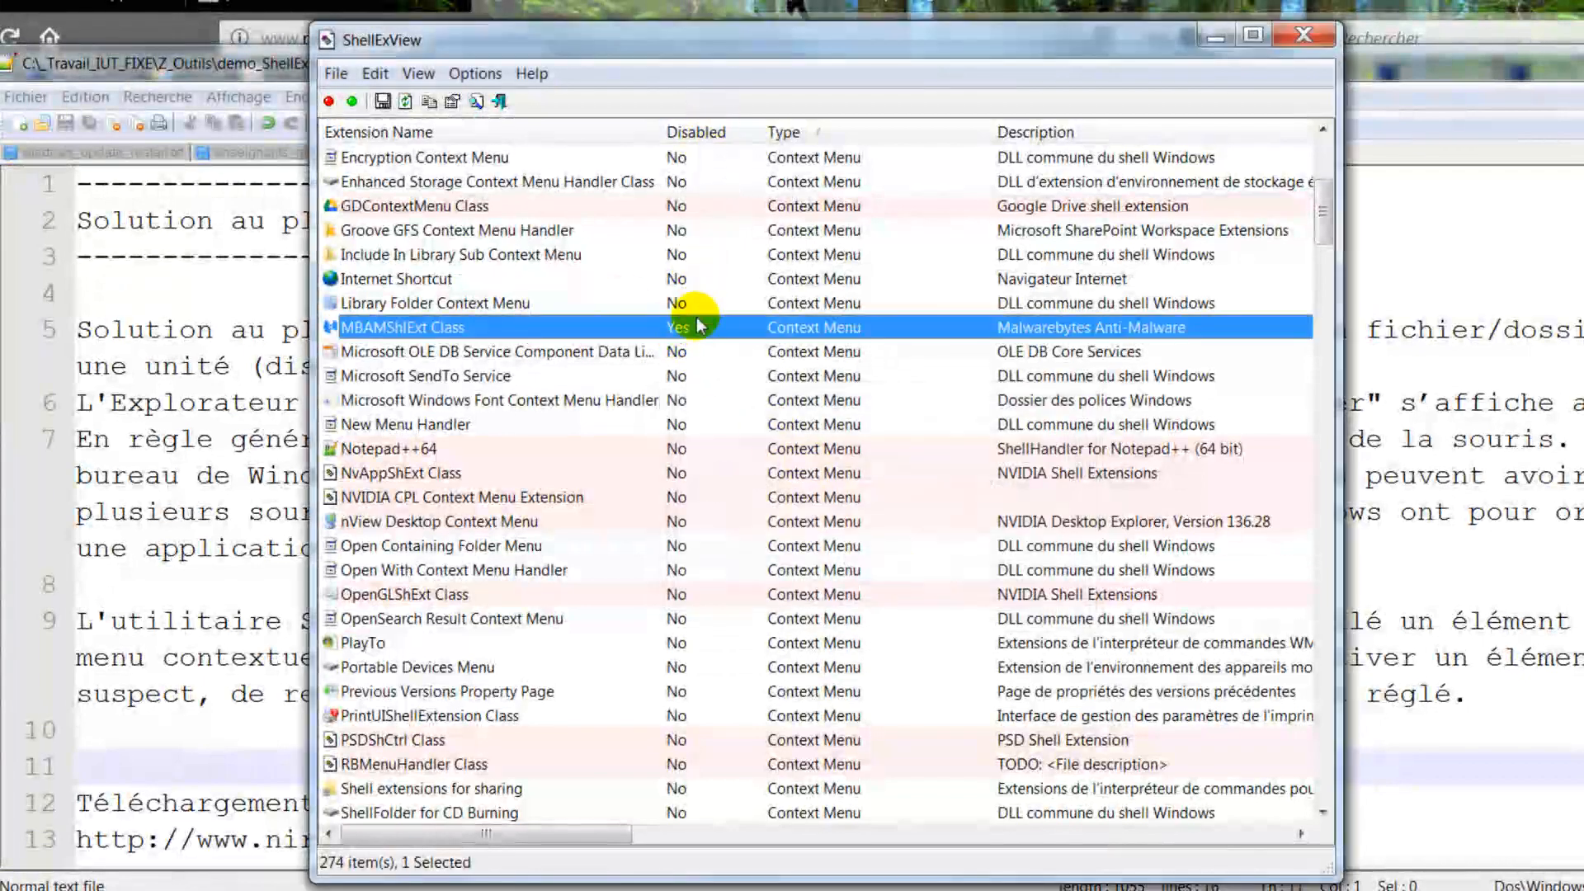
- Restart Windows Explorer from within ShellExView and accept the confirmation
click(674, 449)
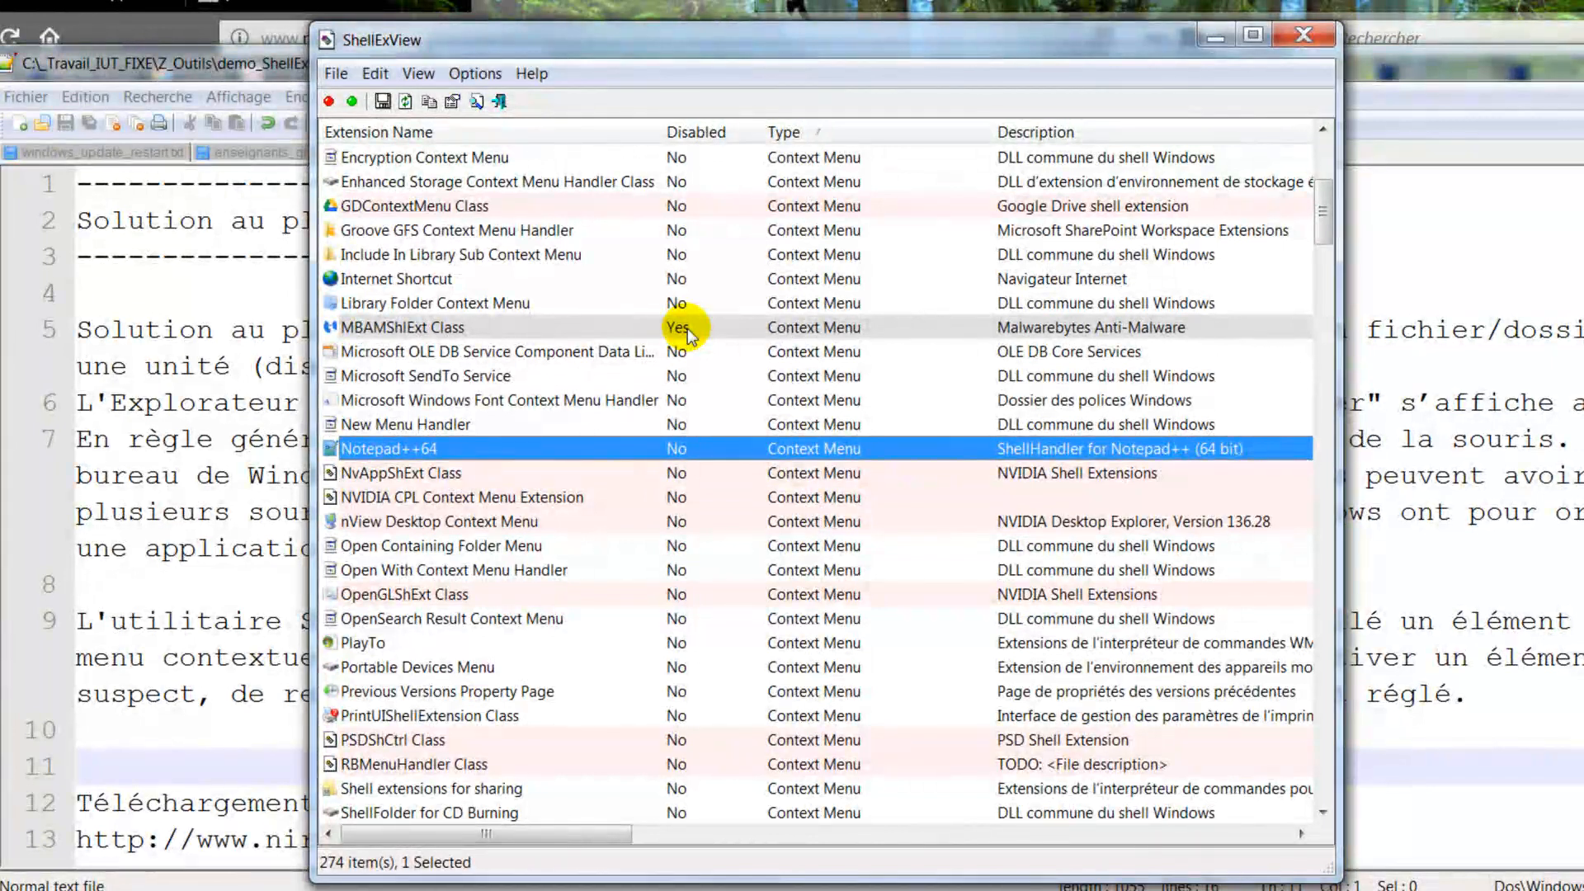
click(473, 76)
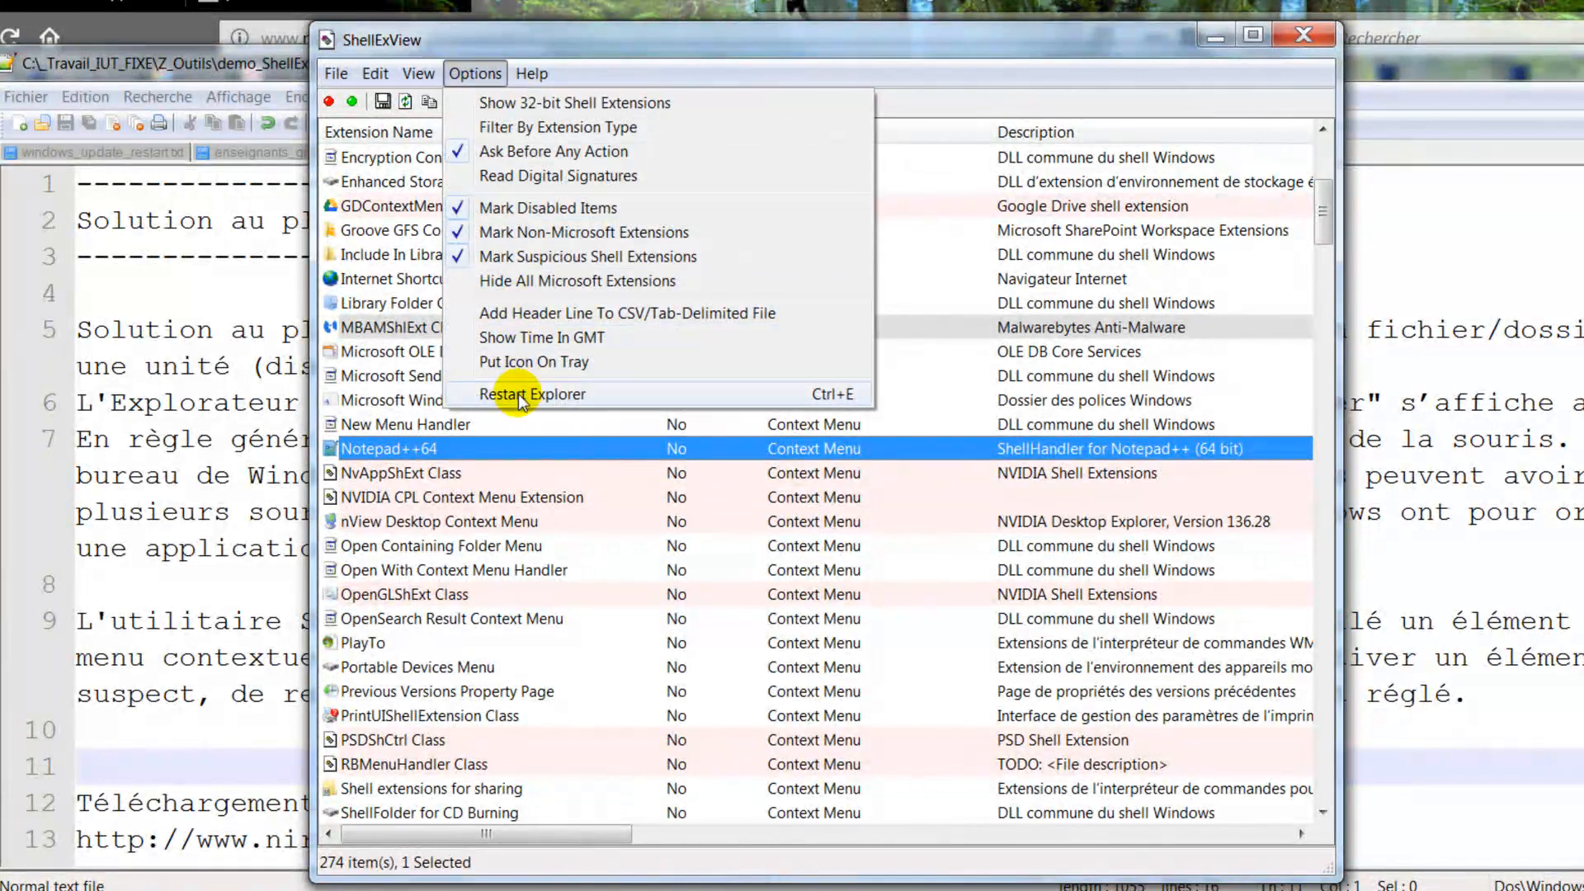
click(519, 396)
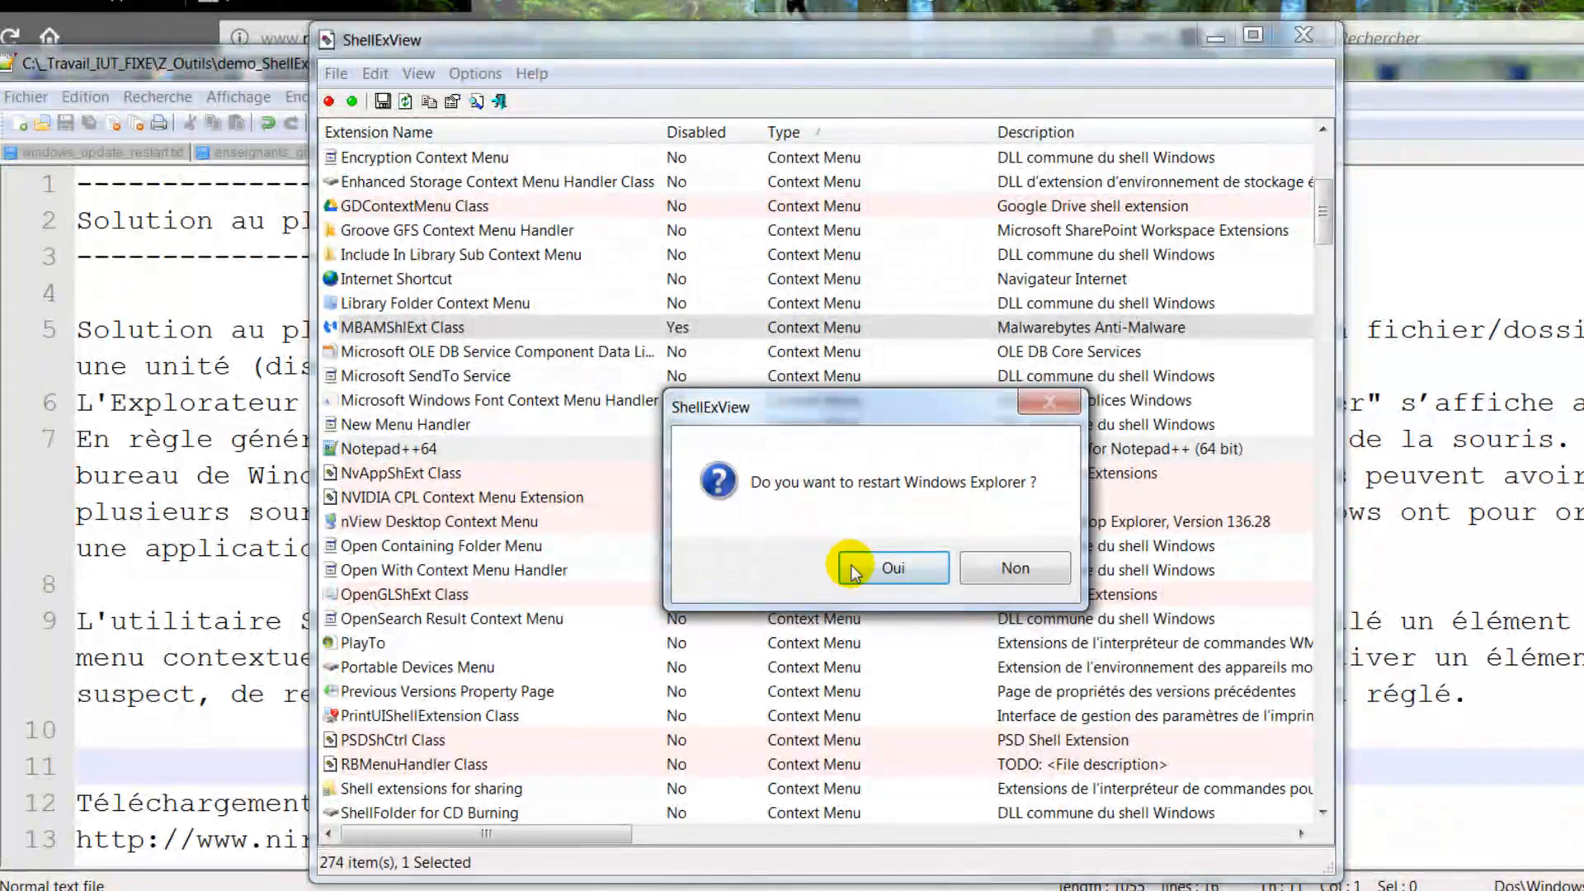
click(869, 569)
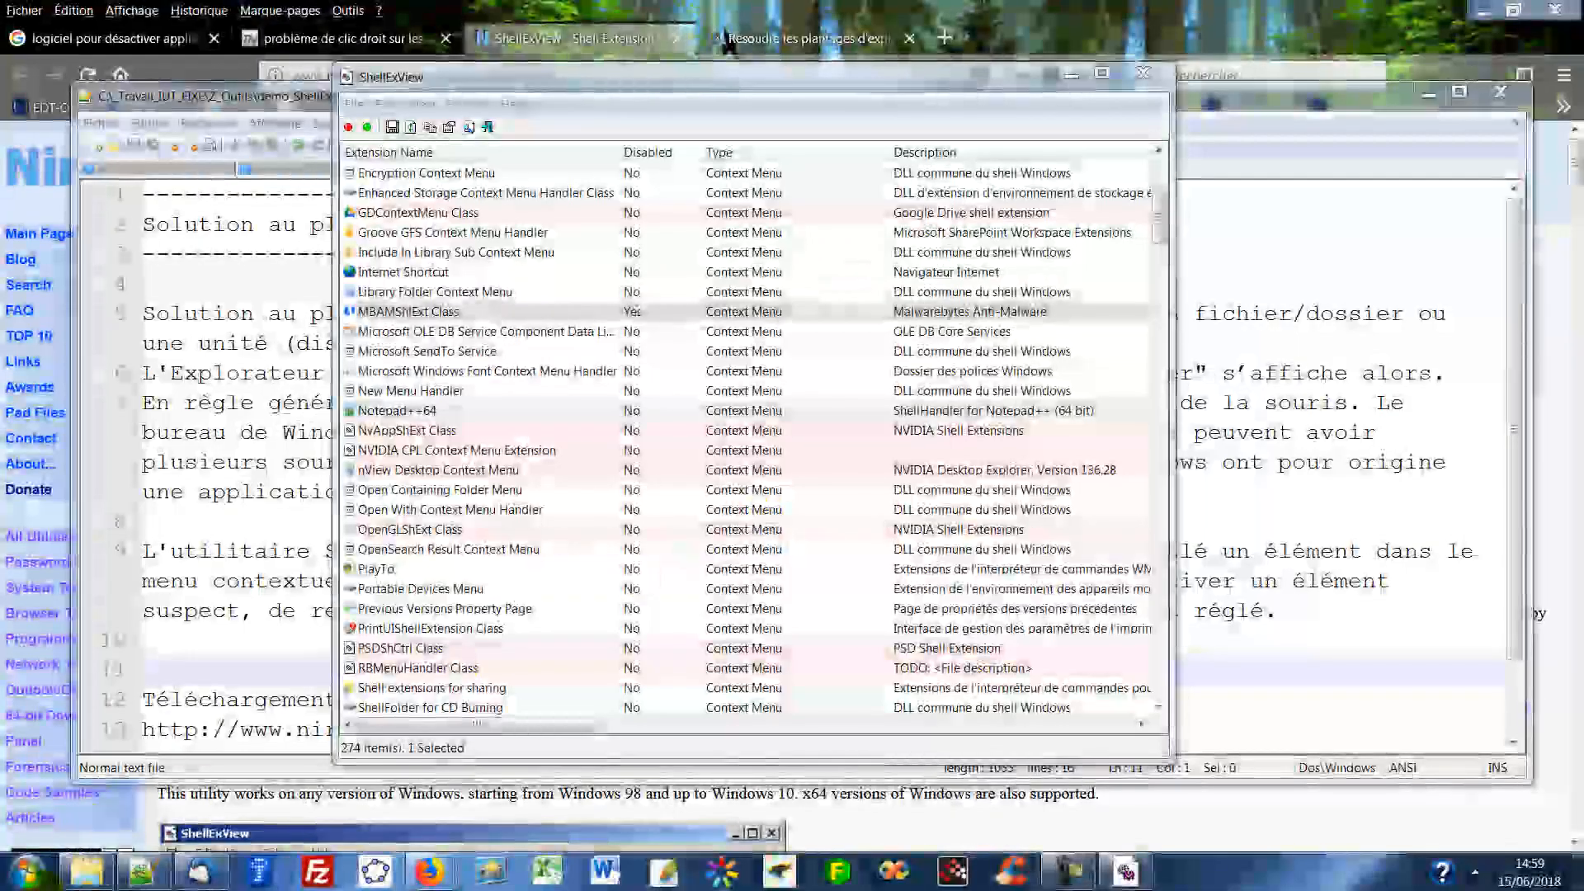
- Bring the _A_Temp_Telechargements folder window forward, recheck demo_fichier.txt's context menu for the Malwarebytes entry, and return to ShellExView
mouse_move(78, 882)
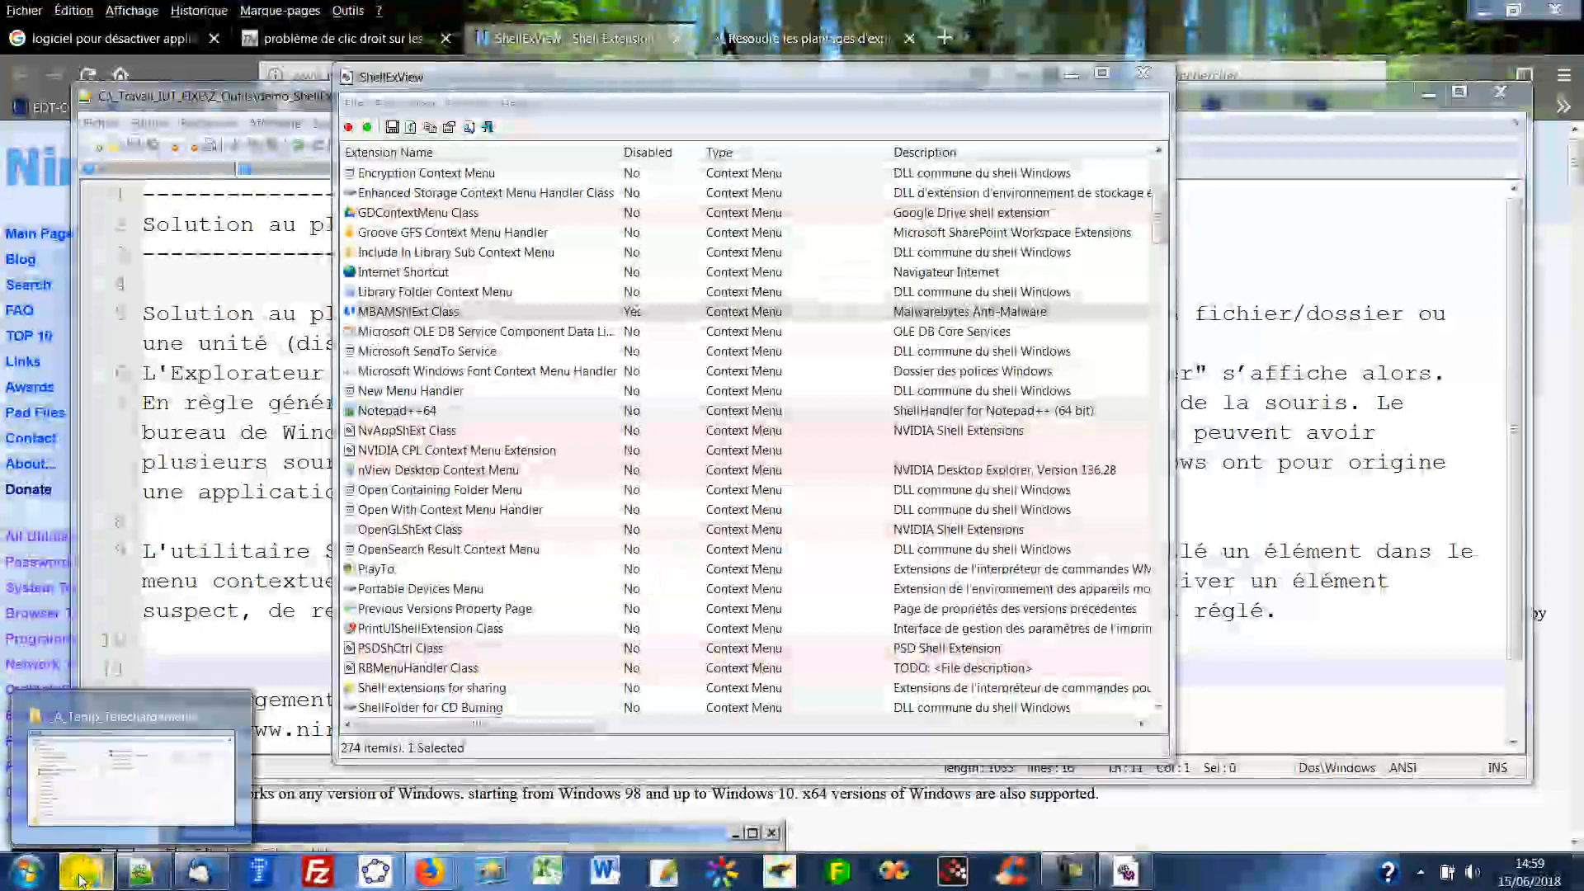
click(80, 876)
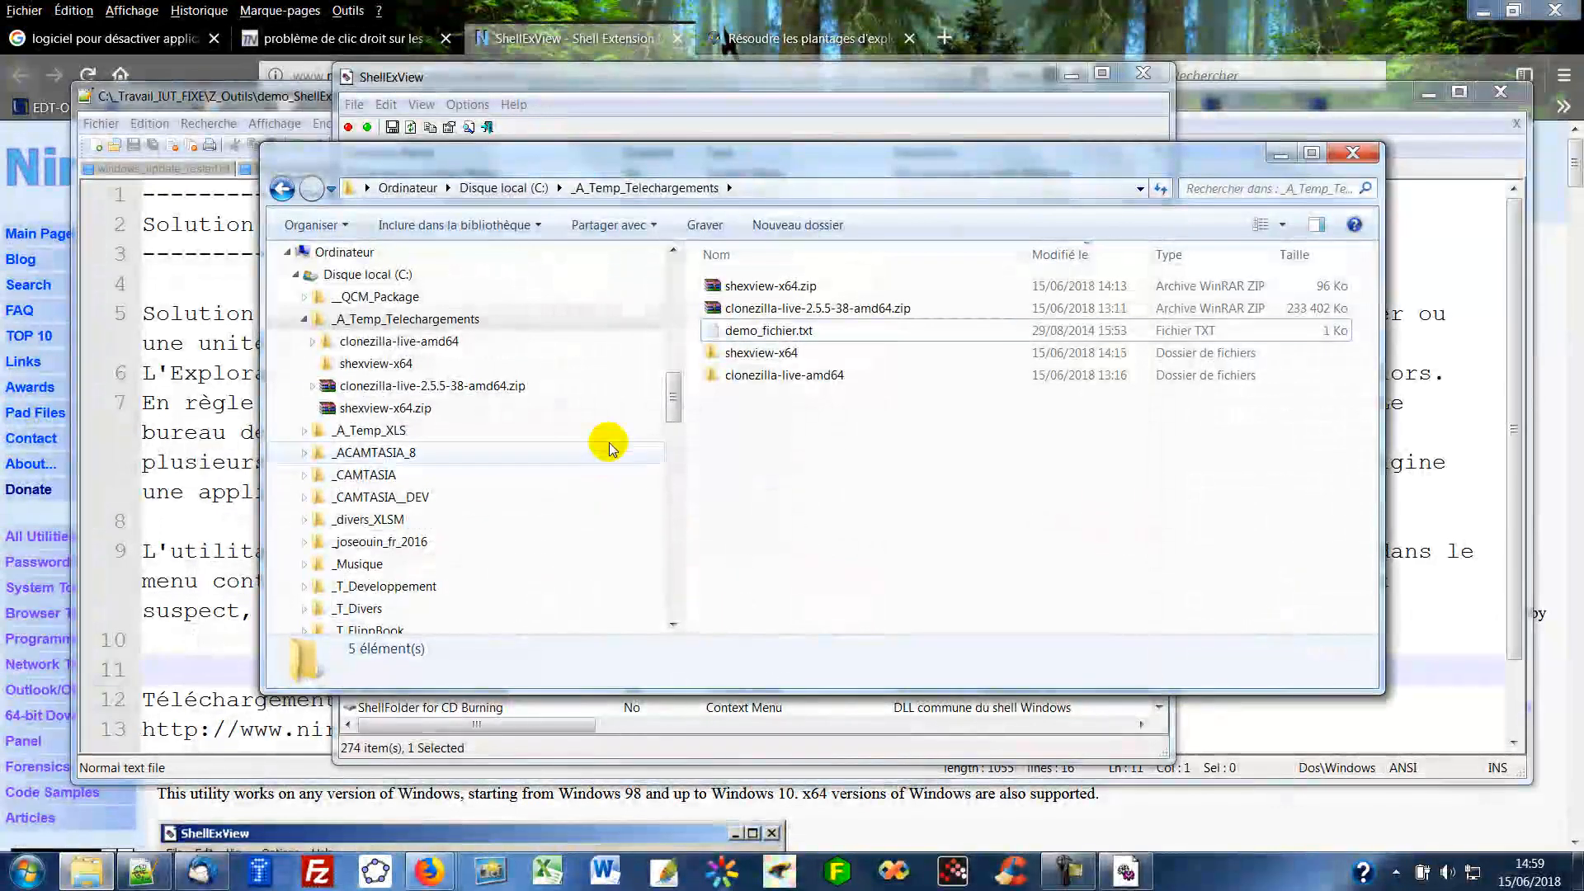
right_click(743, 337)
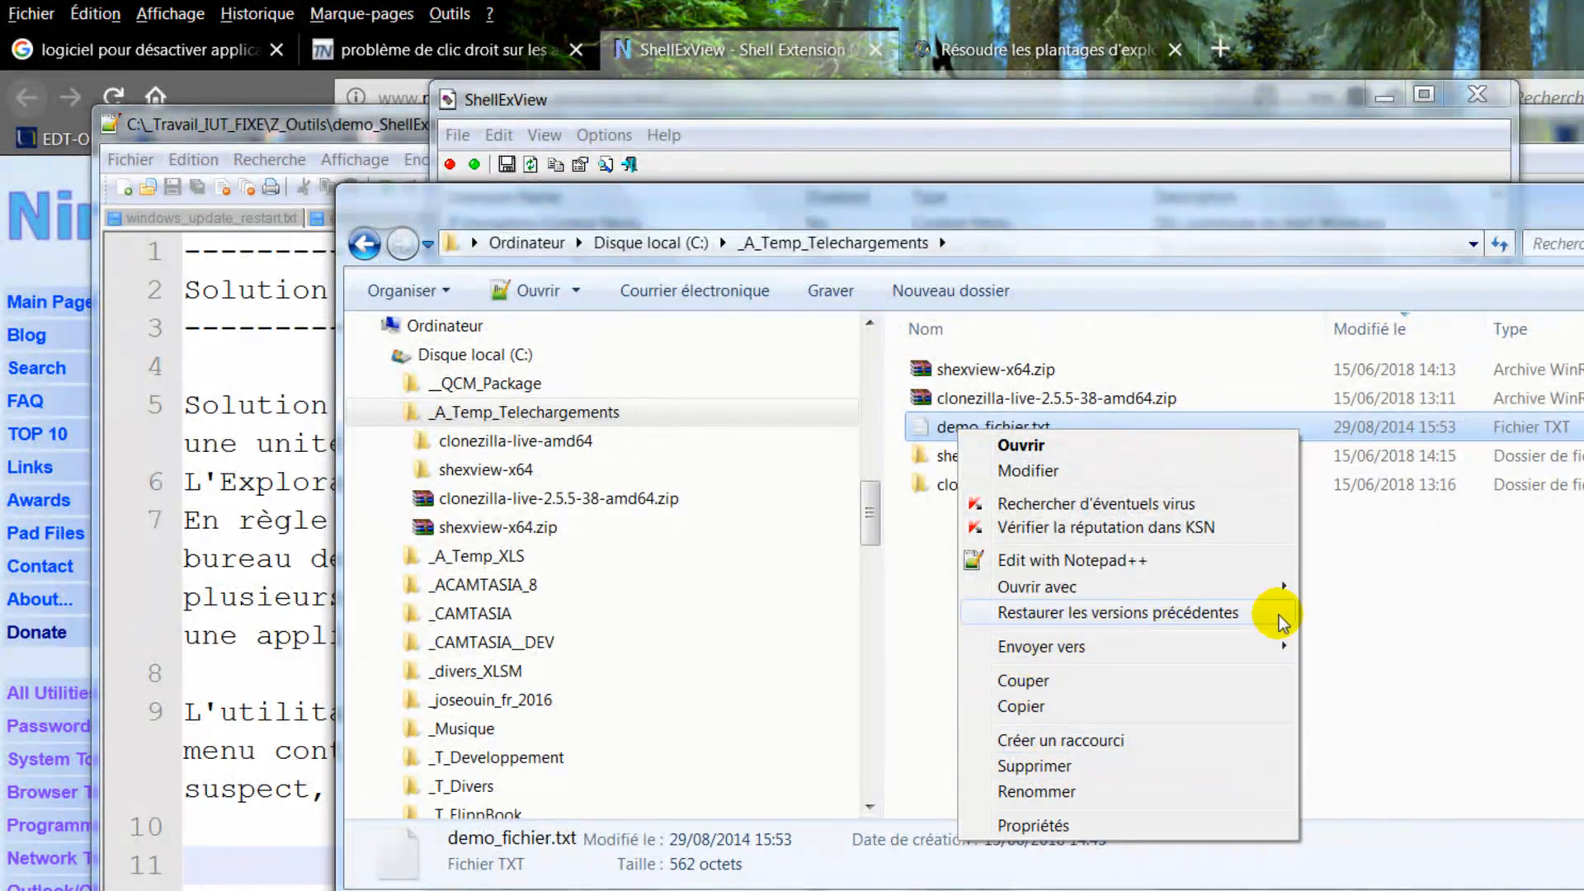
click(1357, 587)
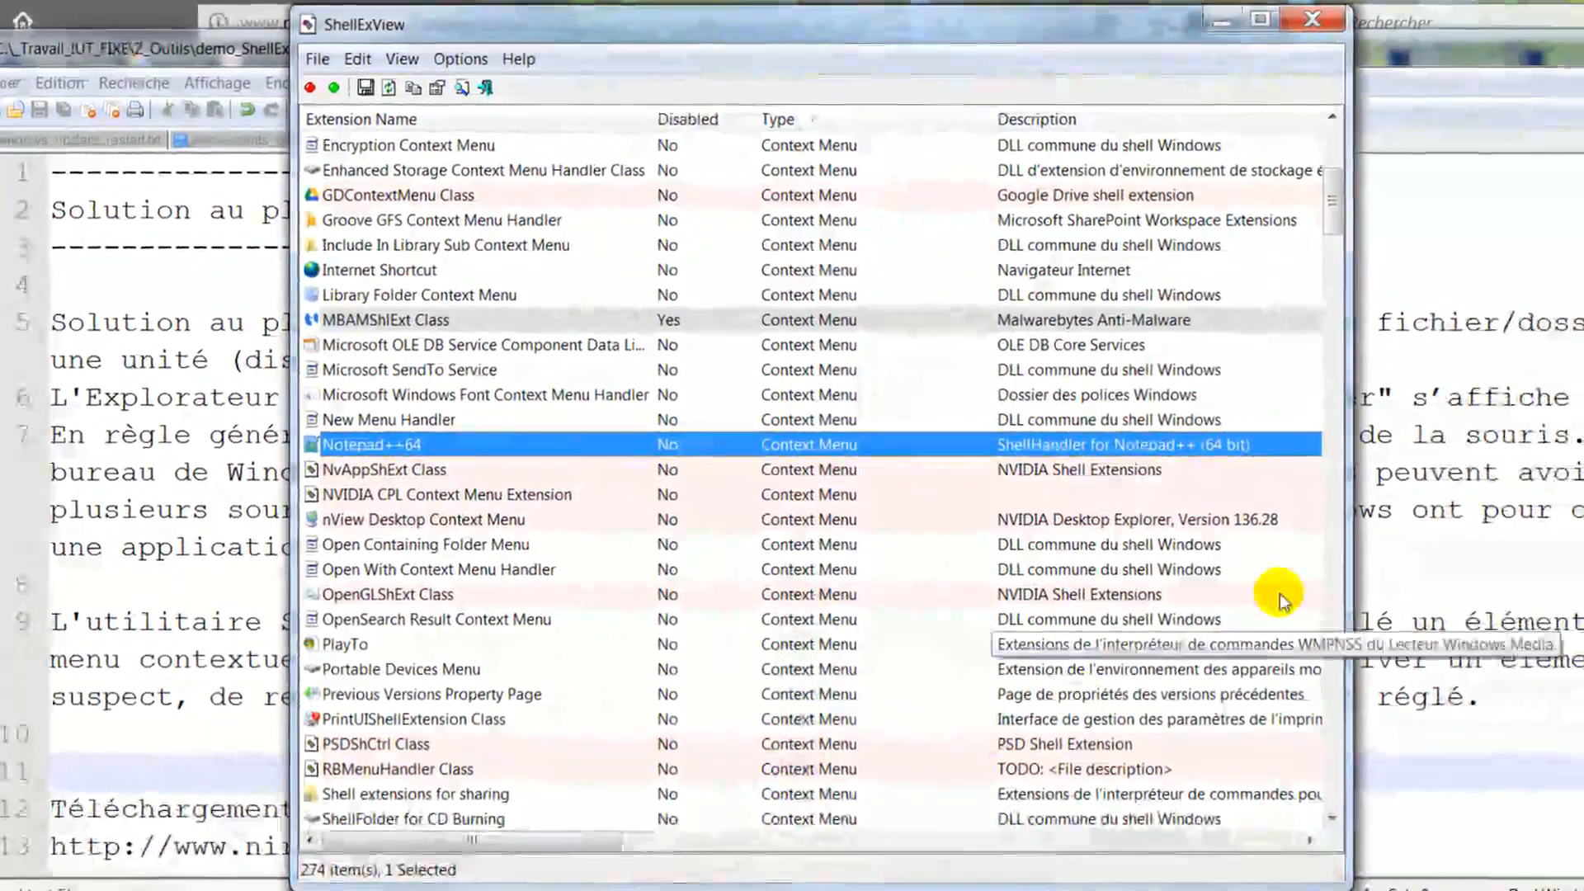
- Review the Disabled status across the Context Menu extensions in the ShellExView list and select the MBAMShlExt Class entry
drag(1390, 241, 1342, 178)
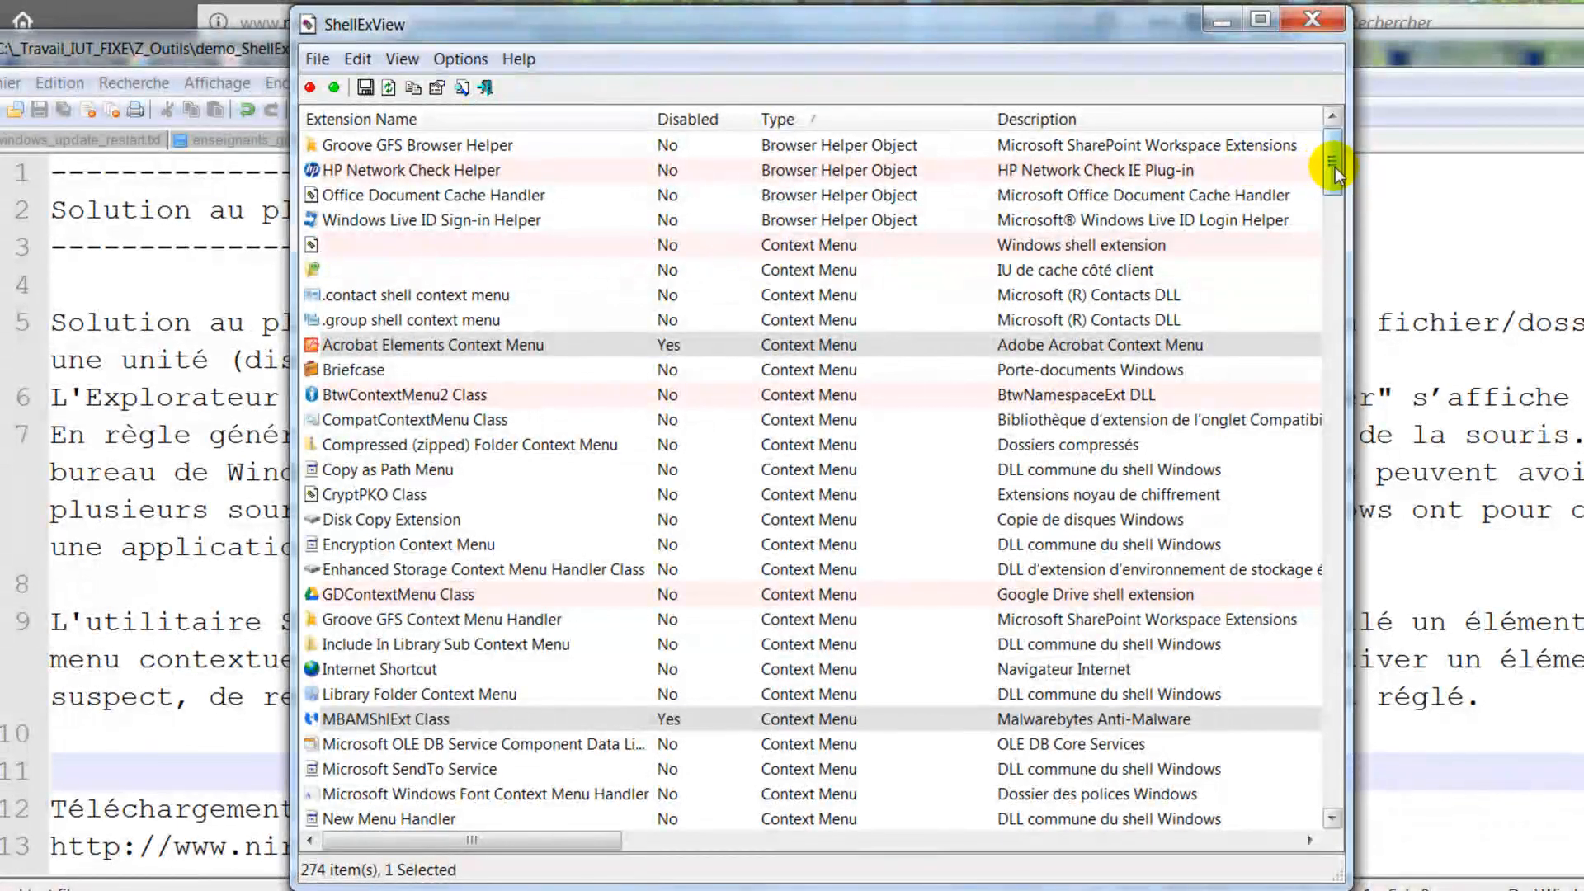
drag(1336, 173, 1338, 198)
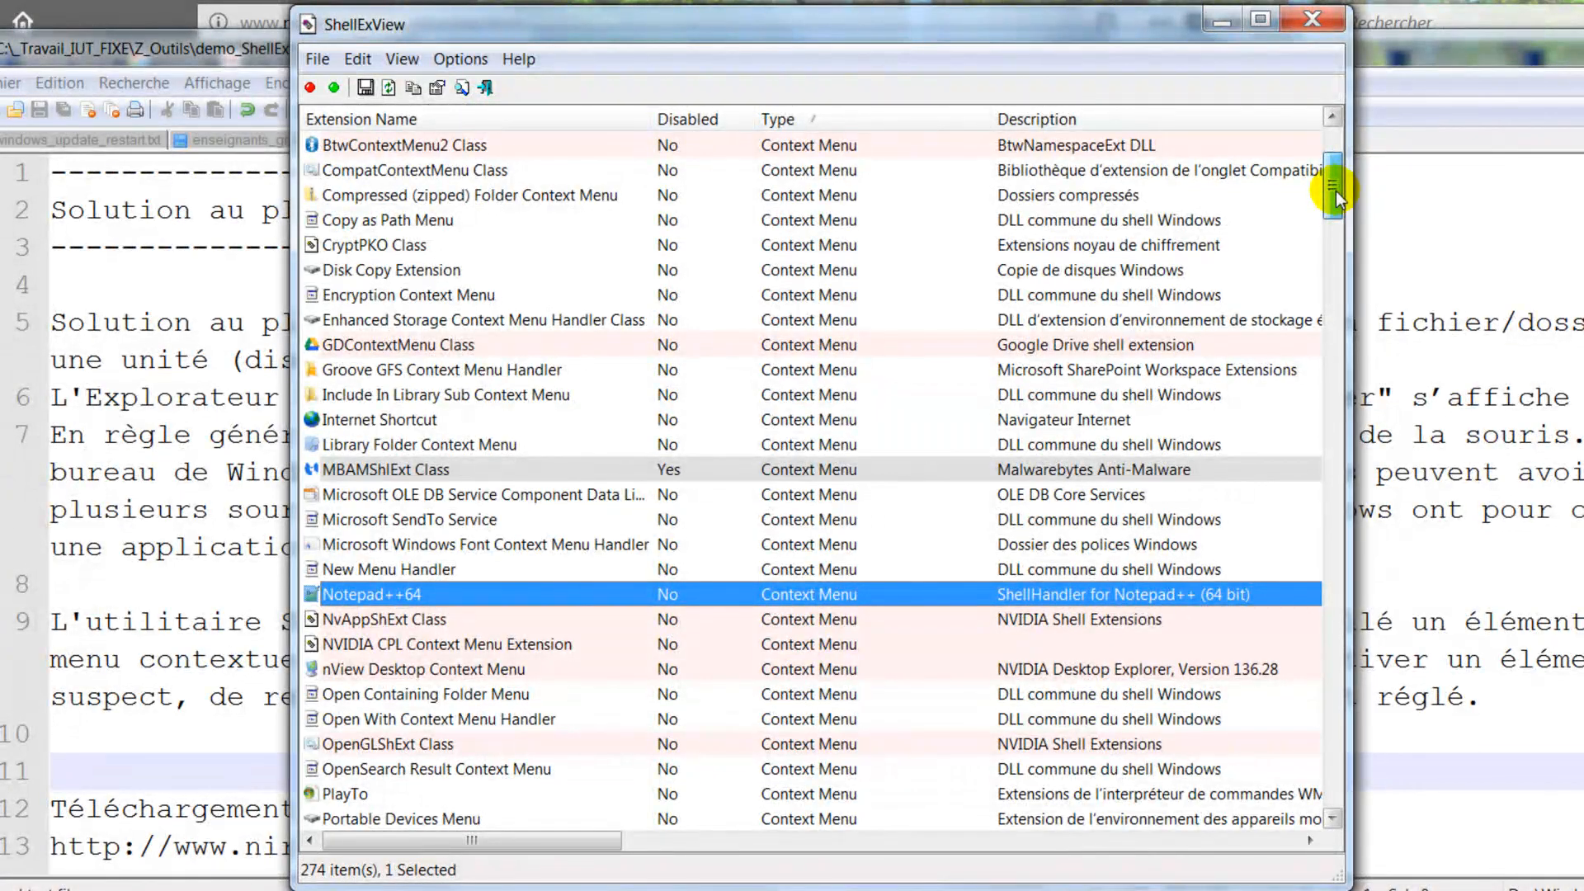
drag(1338, 198, 1337, 210)
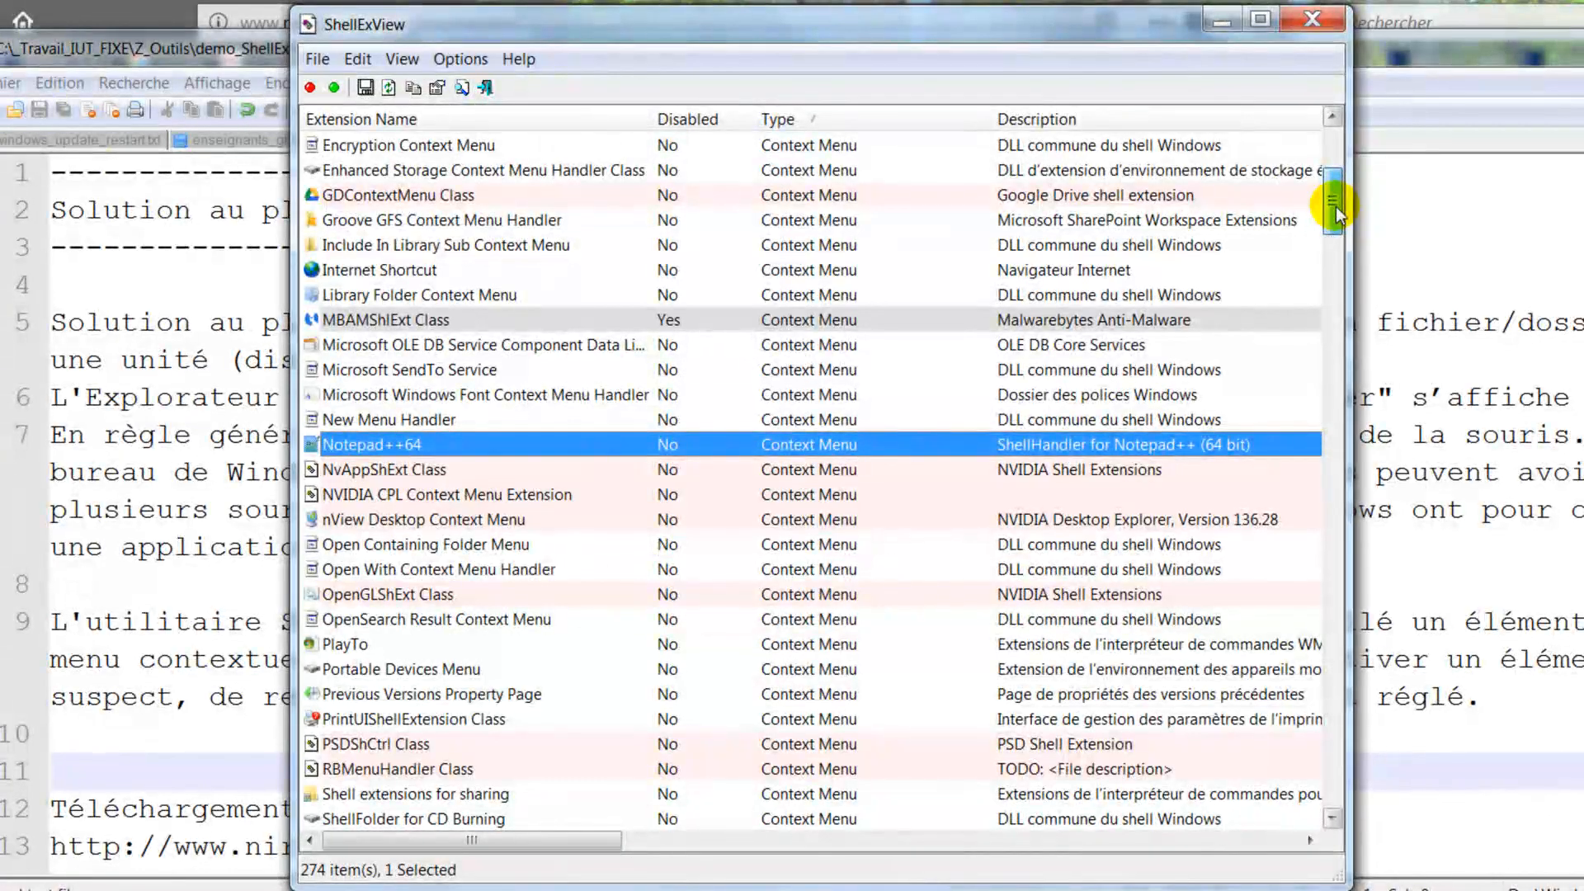
drag(1336, 213, 1325, 176)
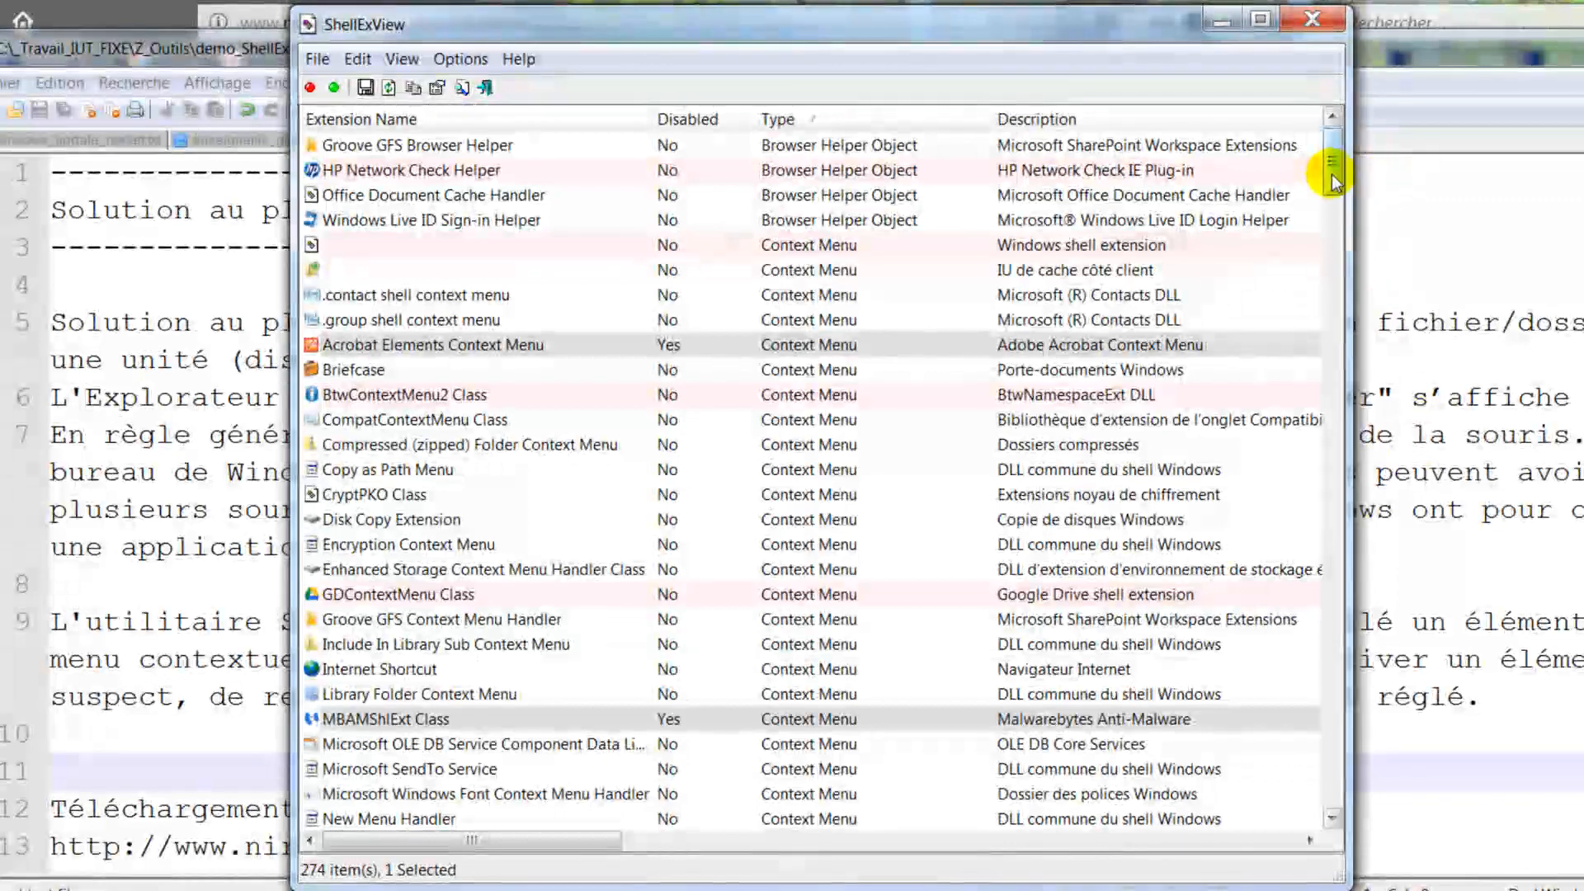
drag(1334, 176, 1337, 241)
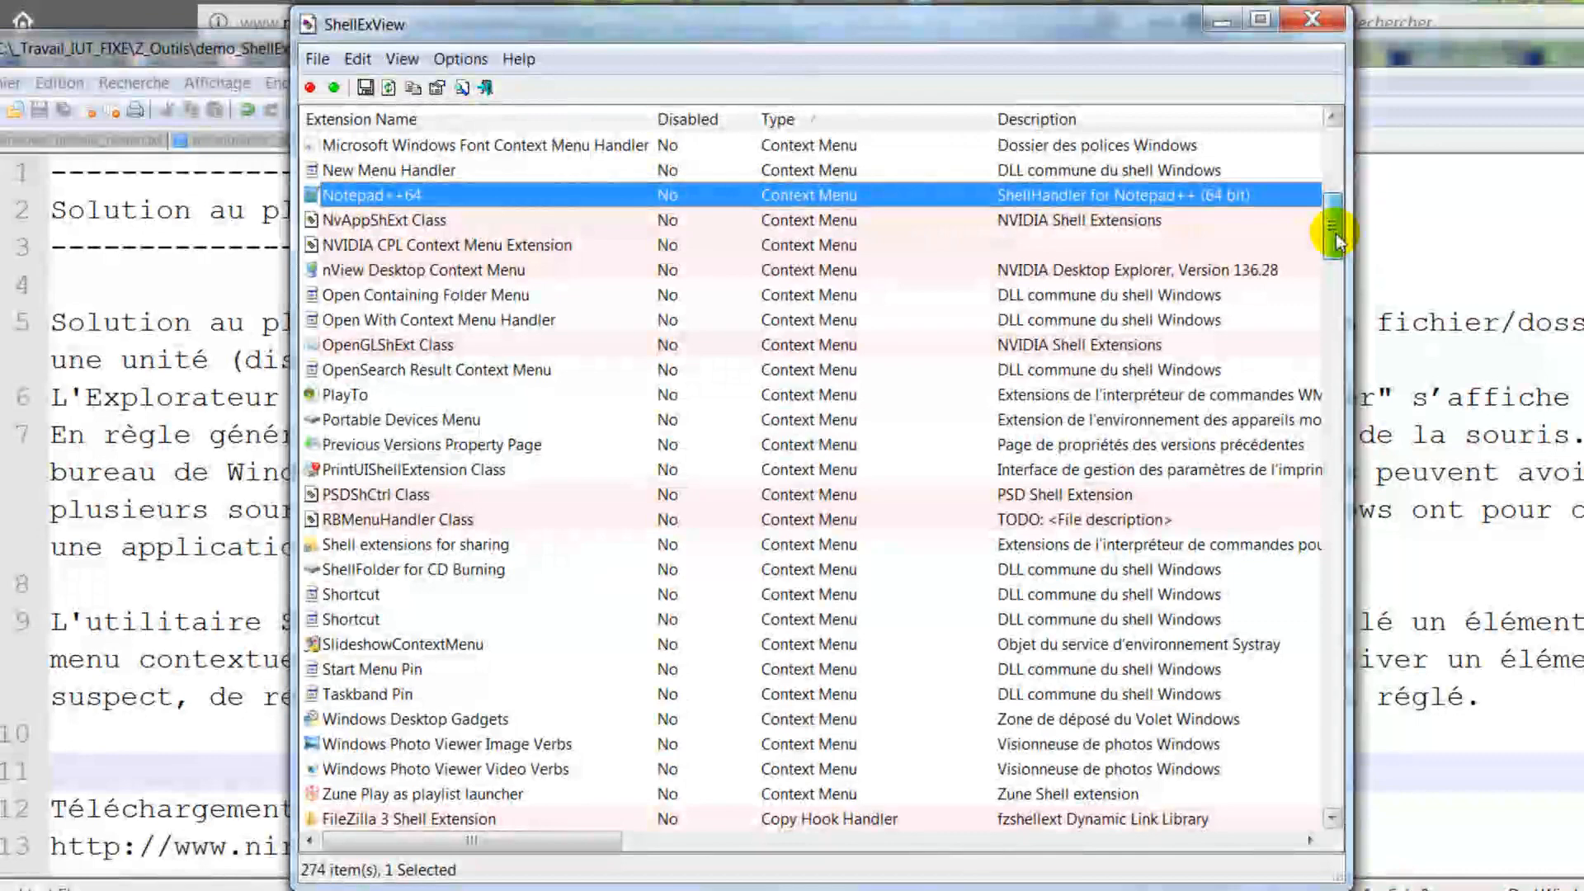
drag(1336, 239, 1334, 209)
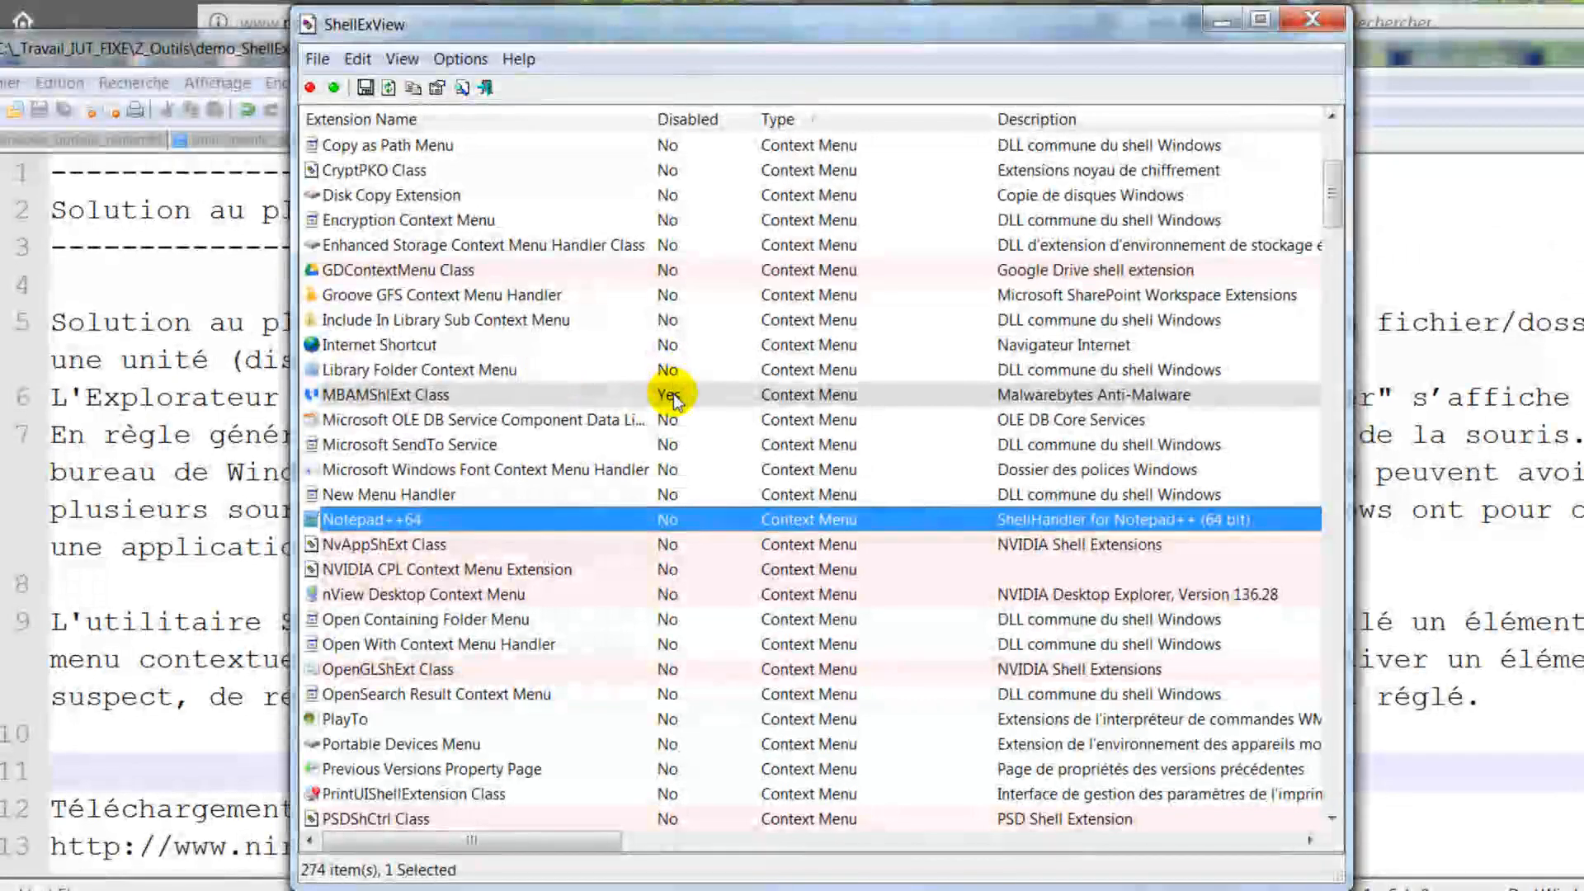
click(673, 393)
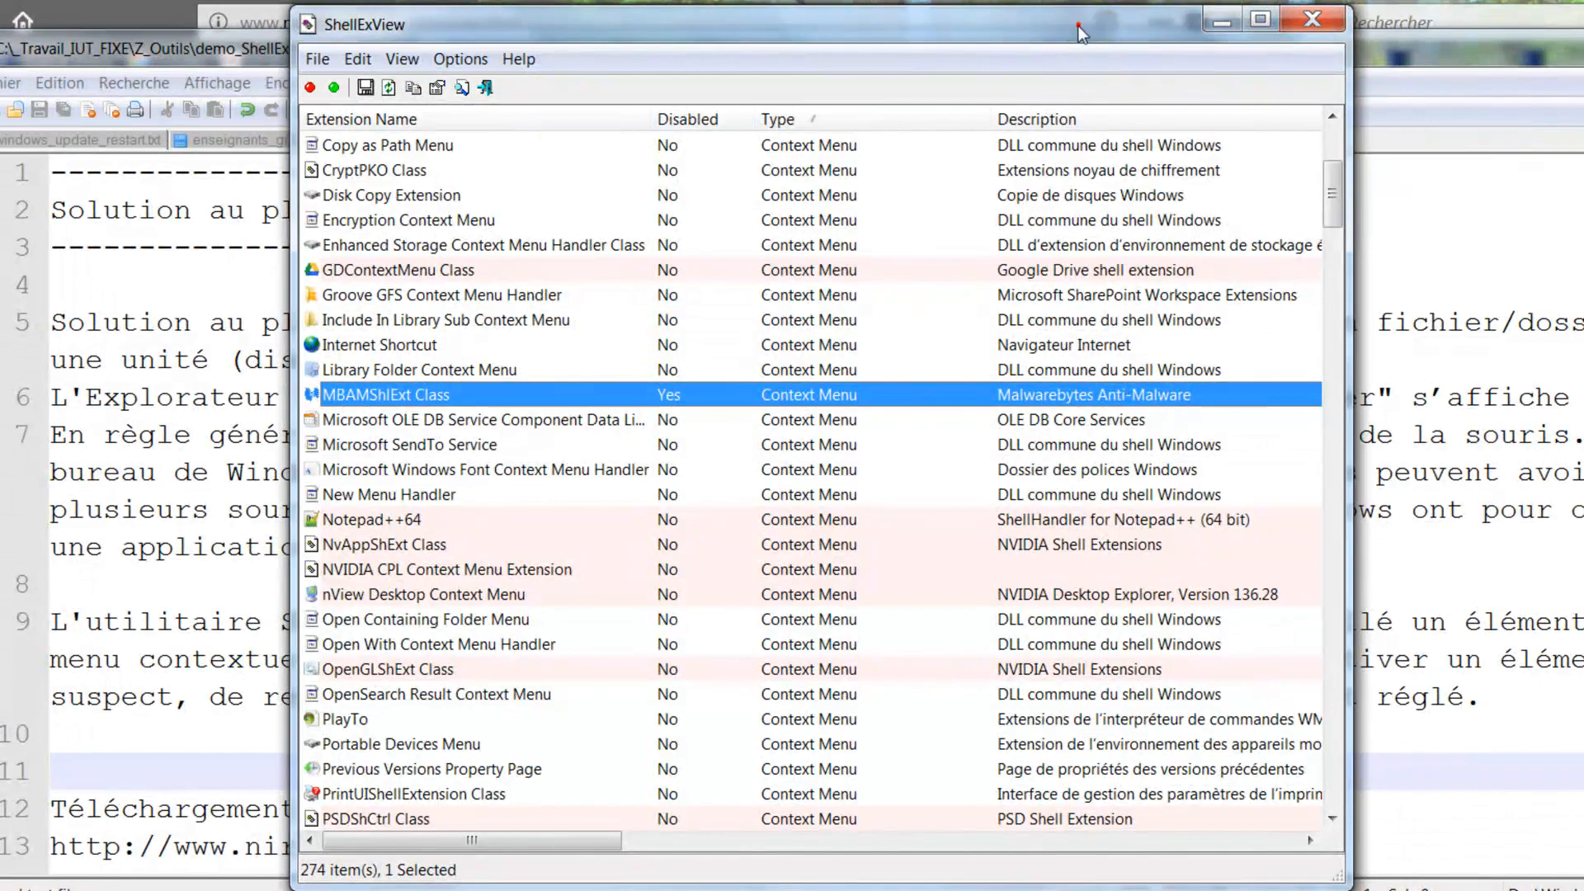
drag(1081, 33, 1058, 41)
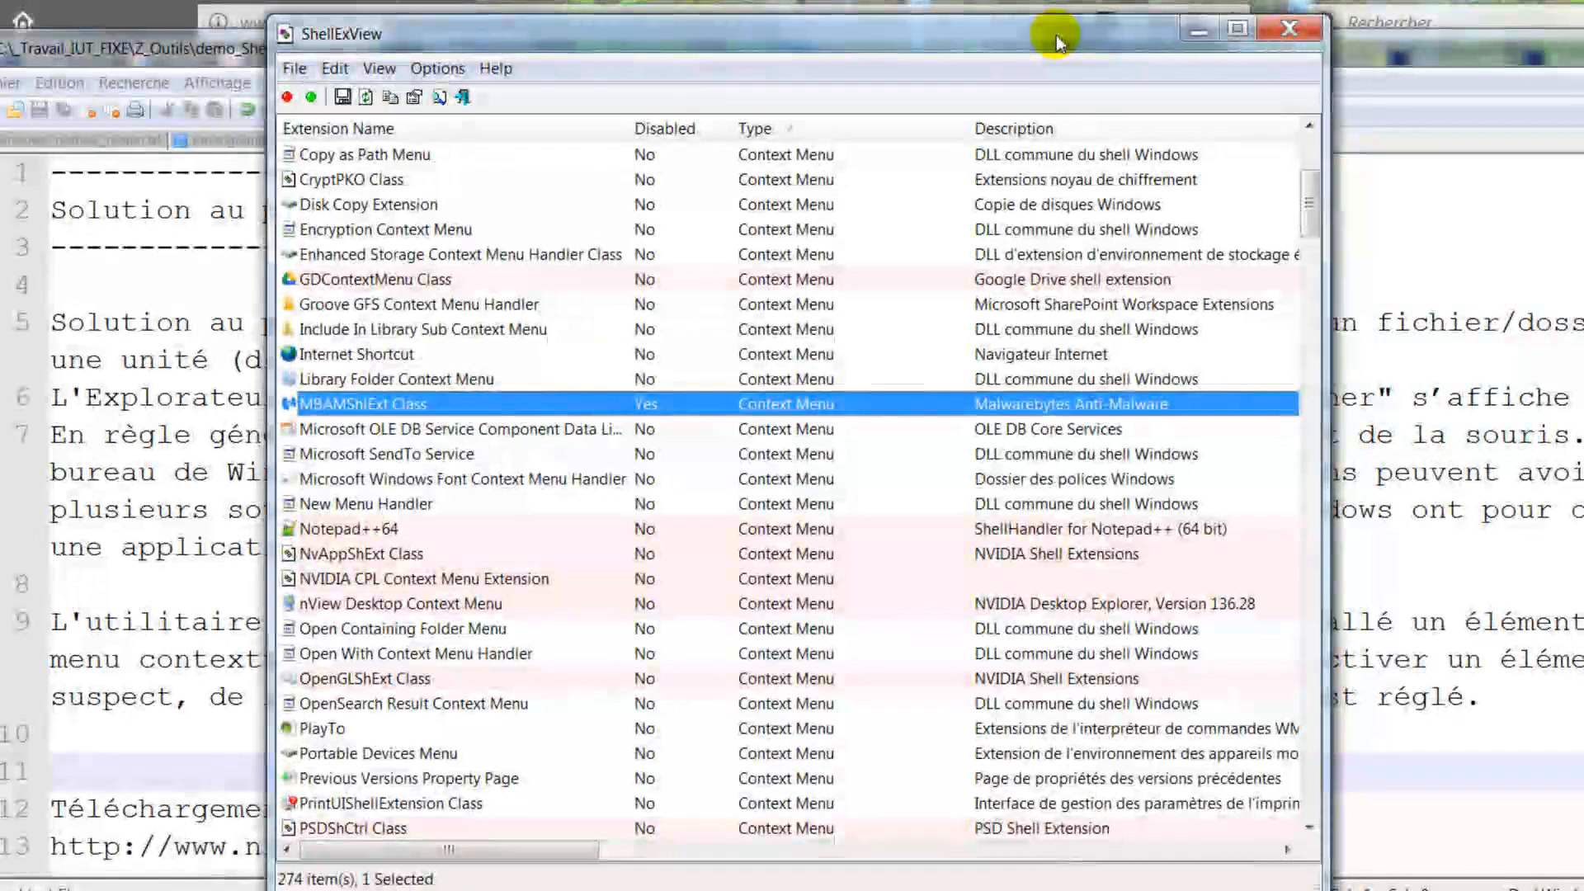